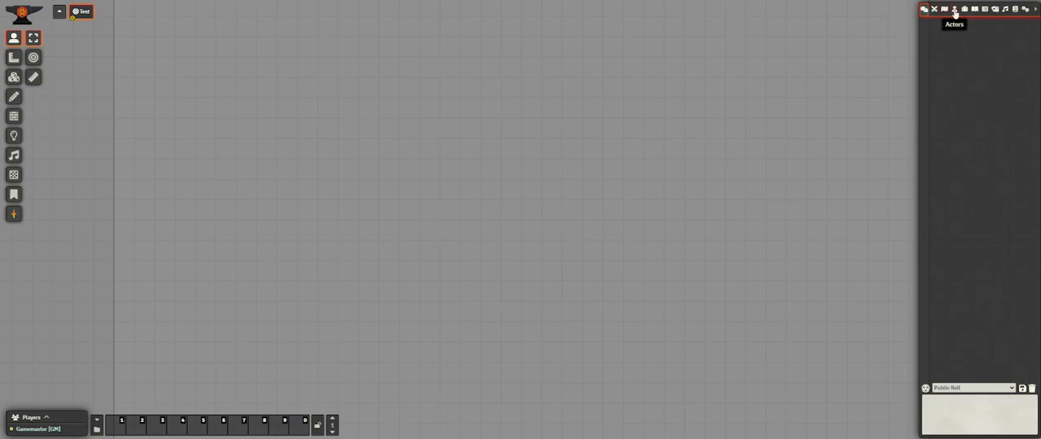
# Create a new actor named Bobulus with the type Character.
pyautogui.click(955, 10)
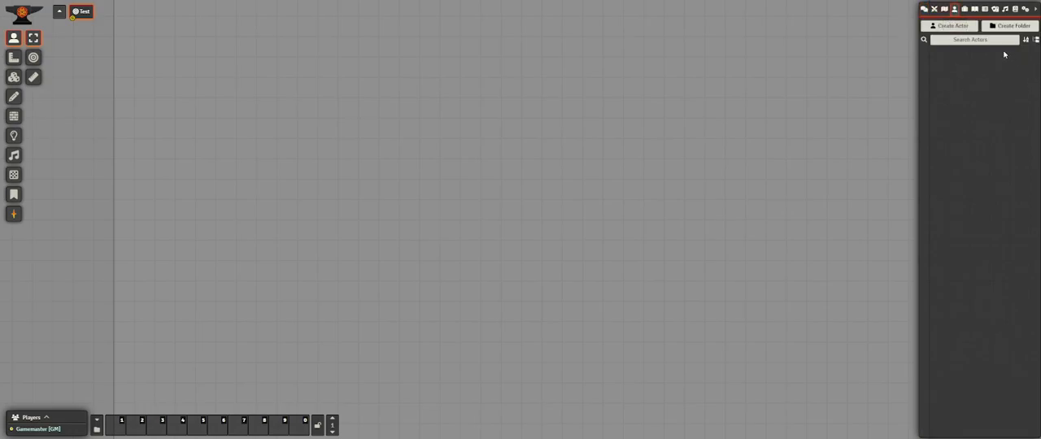
pyautogui.click(952, 25)
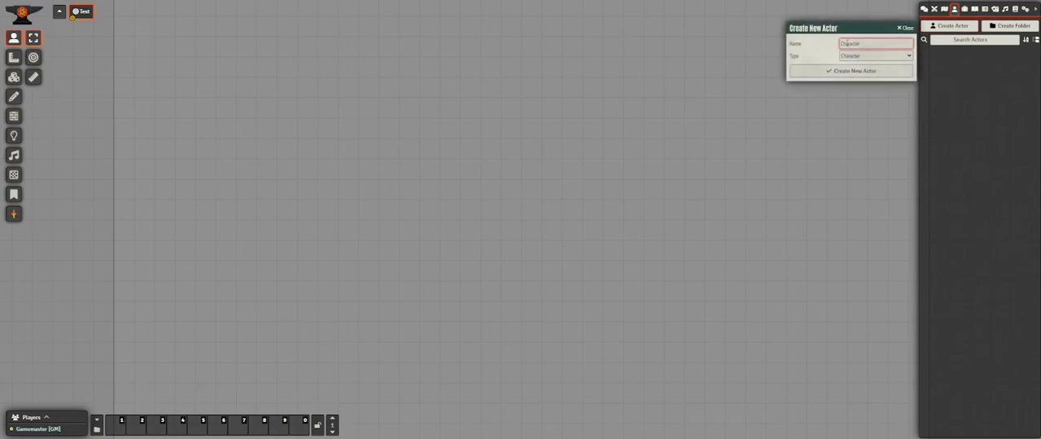
pyautogui.write('Bobolus')
pyautogui.click(904, 56)
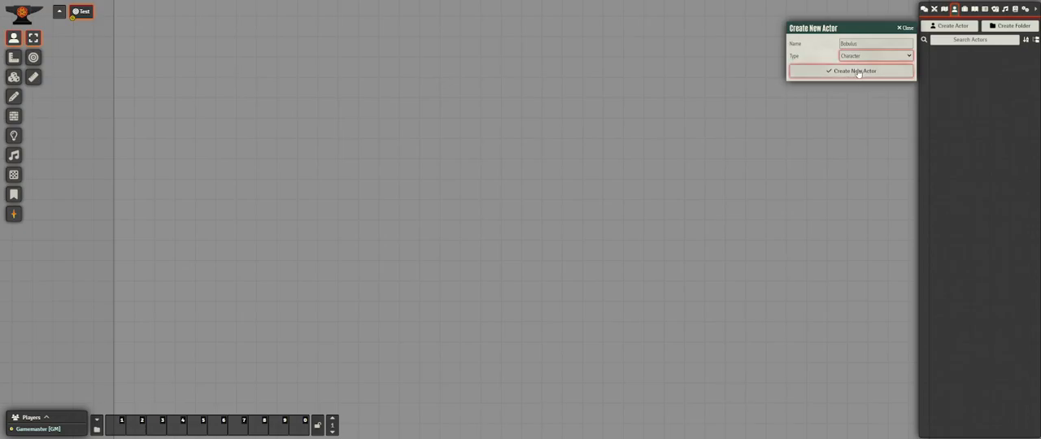
pyautogui.click(858, 71)
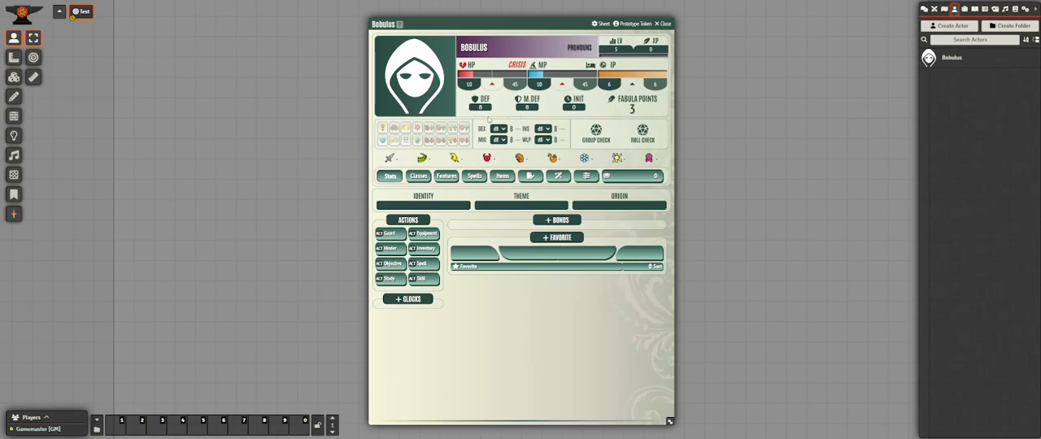
# Look over the image choices for the Bobulus portrait and the actor's prototype token settings.
pyautogui.moveTo(485, 112)
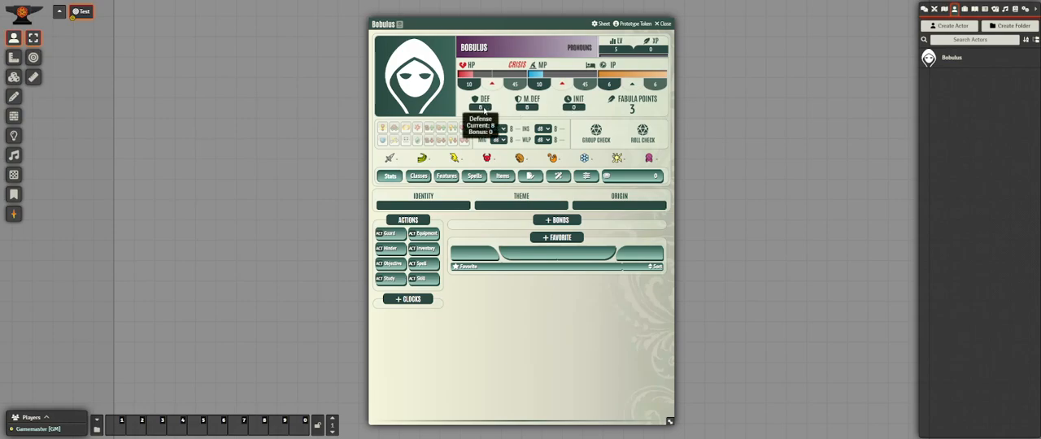
pyautogui.moveTo(525, 110)
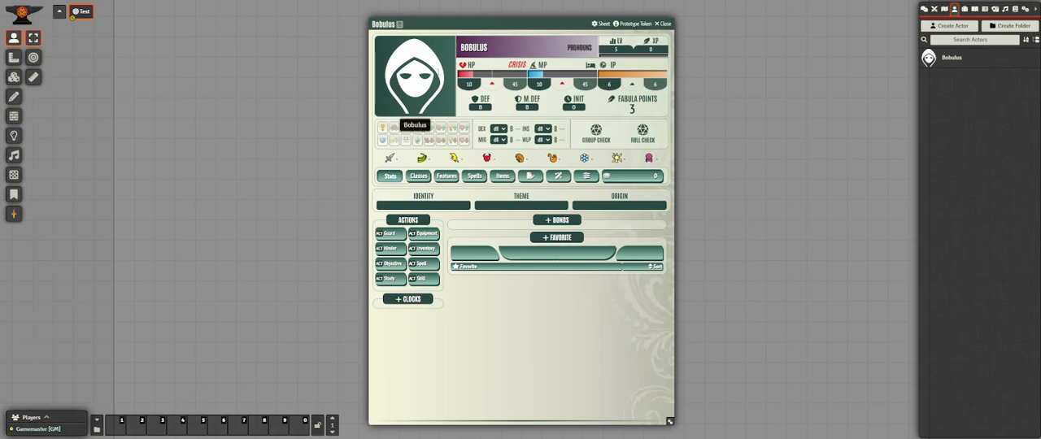
pyautogui.click(438, 75)
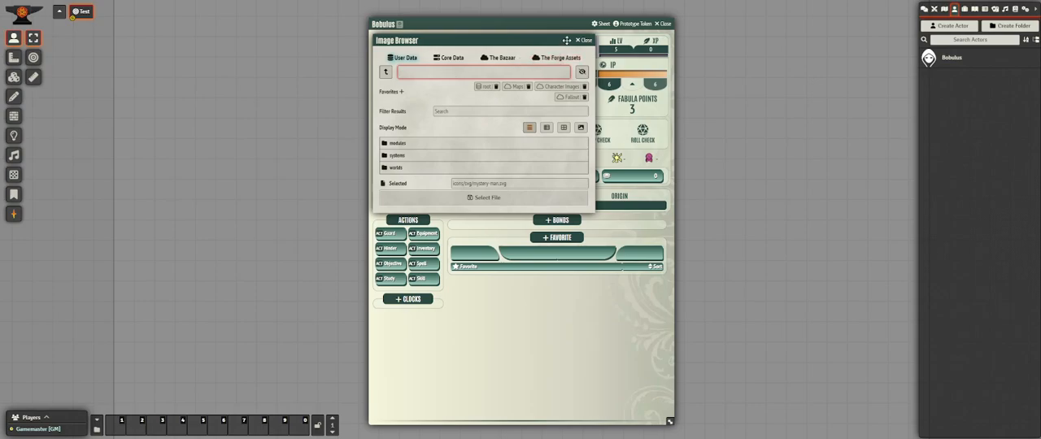
pyautogui.click(583, 41)
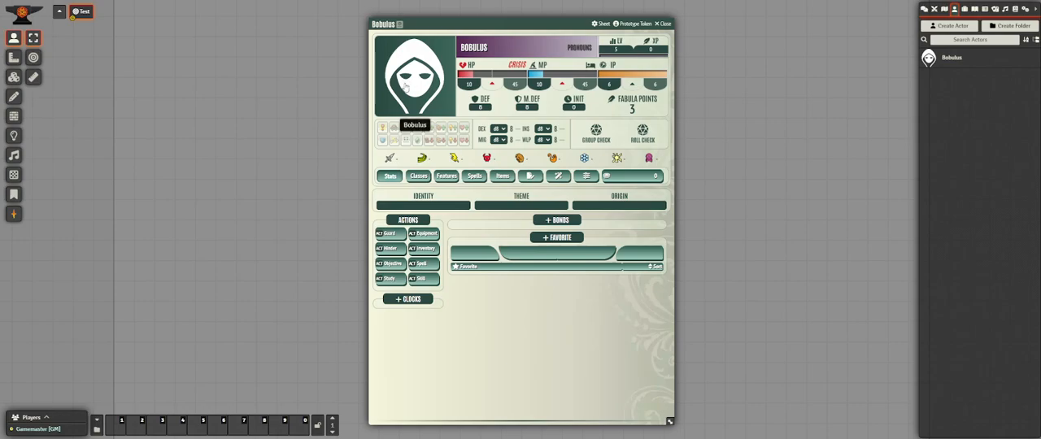
pyautogui.click(406, 86)
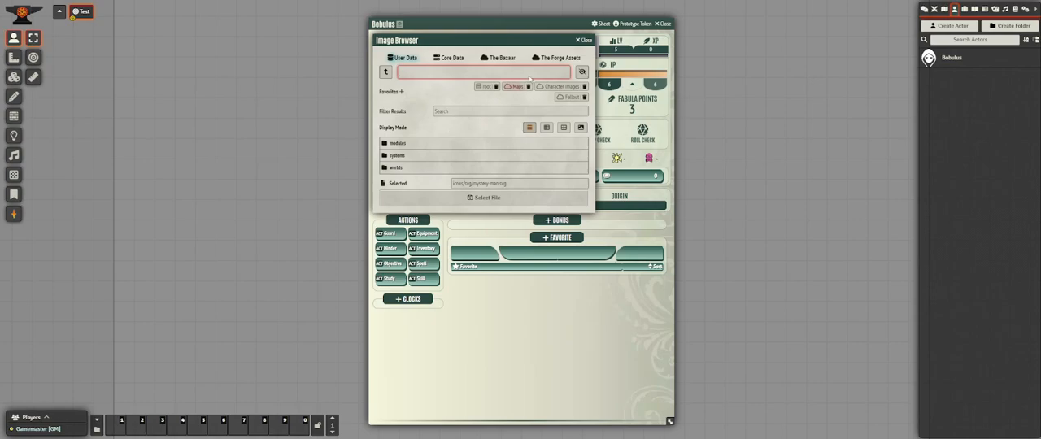
pyautogui.click(585, 40)
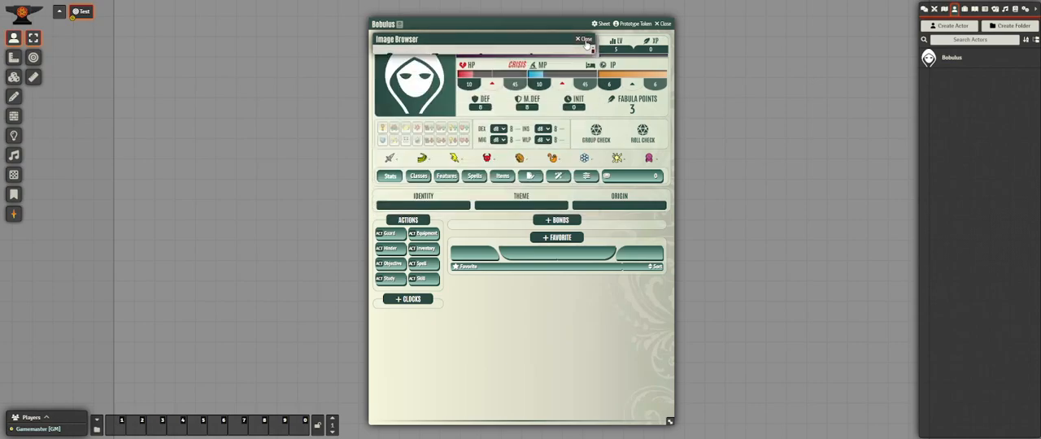
pyautogui.click(639, 23)
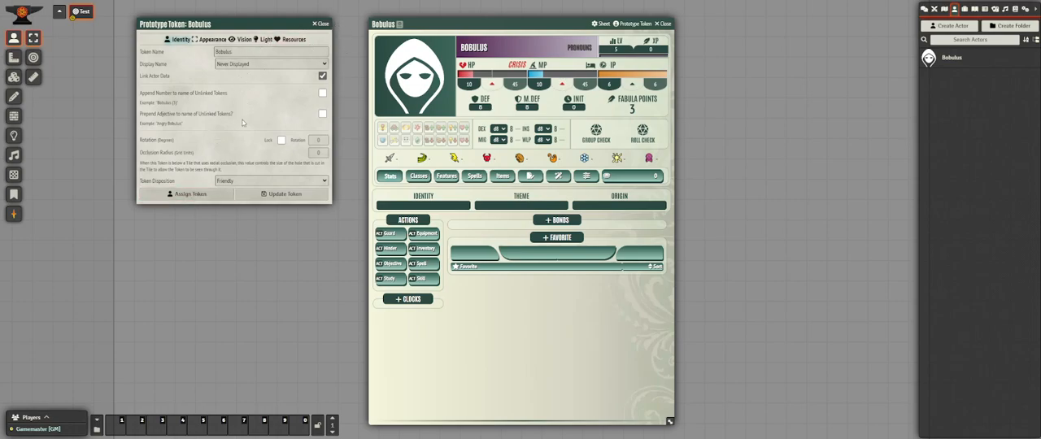
pyautogui.click(321, 24)
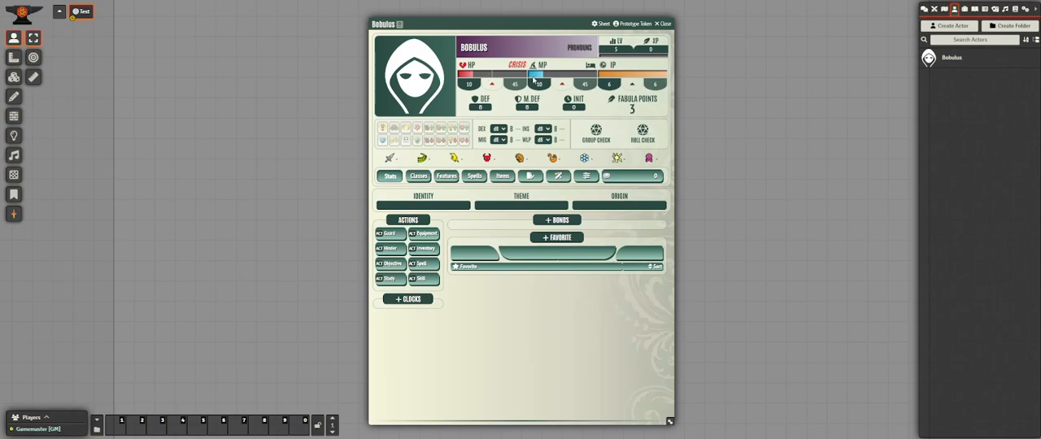
# Rest the character to restore HP and MP, and toggle the INS Up status effect on and off again.
pyautogui.moveTo(558, 84)
pyautogui.click(591, 65)
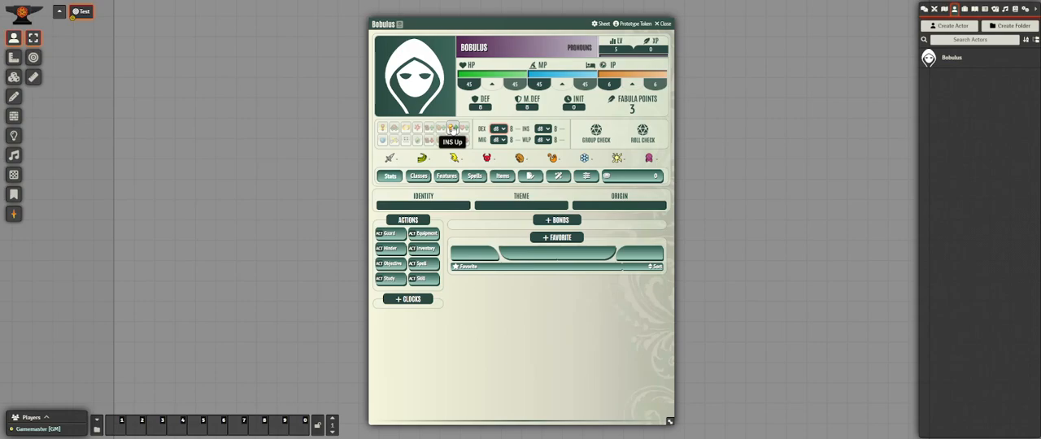
pyautogui.click(452, 129)
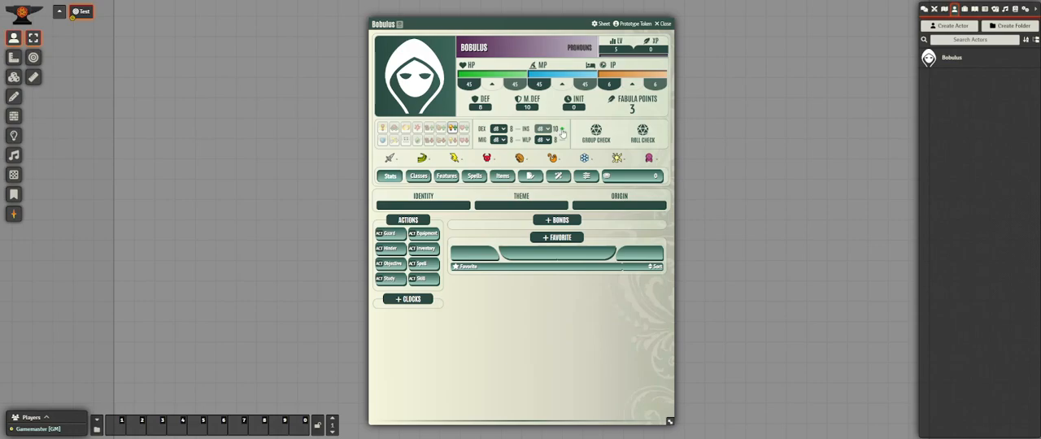
pyautogui.click(453, 130)
# Set the character's identity to Adventurer Rascal and the theme to Ambition.
pyautogui.click(398, 203)
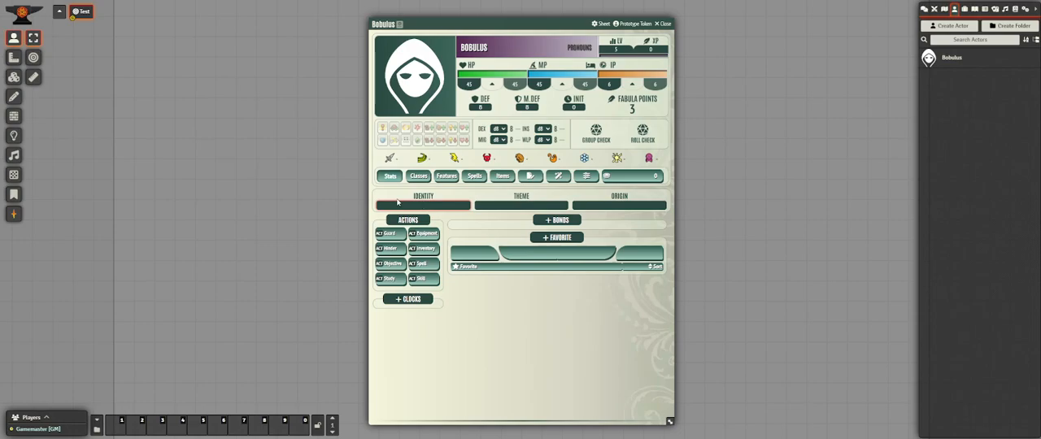
pyautogui.write('Adventurer Rascal')
pyautogui.click(513, 204)
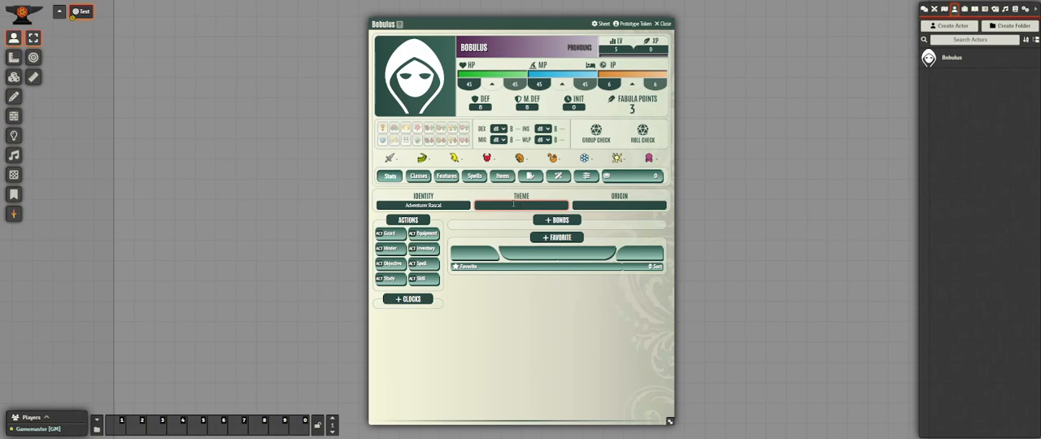
pyautogui.write('mbition')
# Set the character's pronouns to HE/HIM.
pyautogui.click(608, 205)
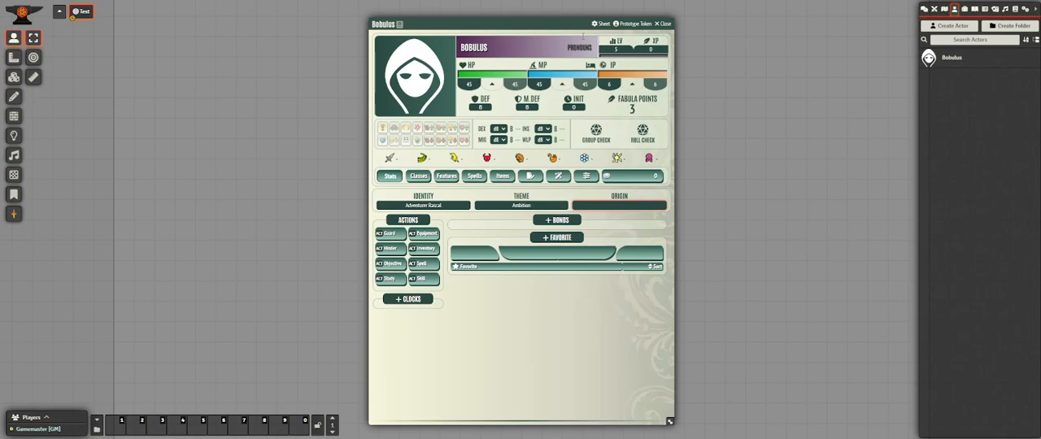
pyautogui.click(579, 50)
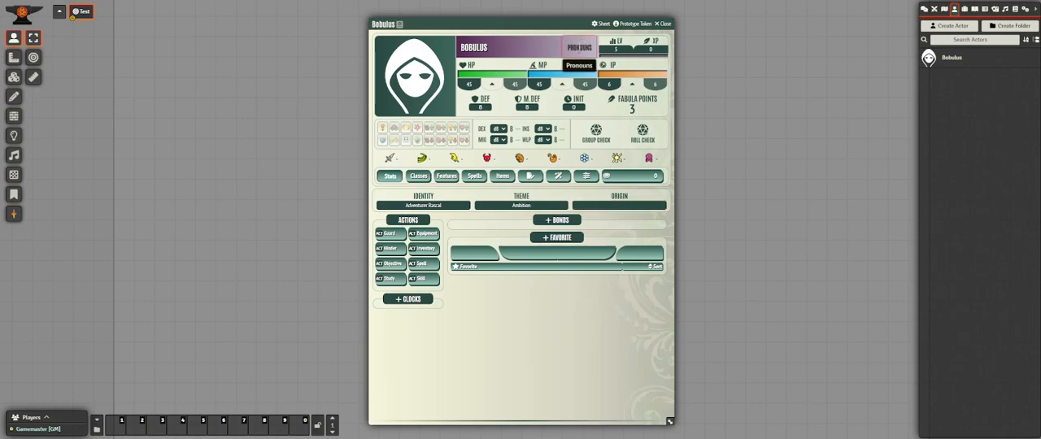
pyautogui.write('HE/HIM')
# Set the character's origin to Vestula City.
pyautogui.click(618, 205)
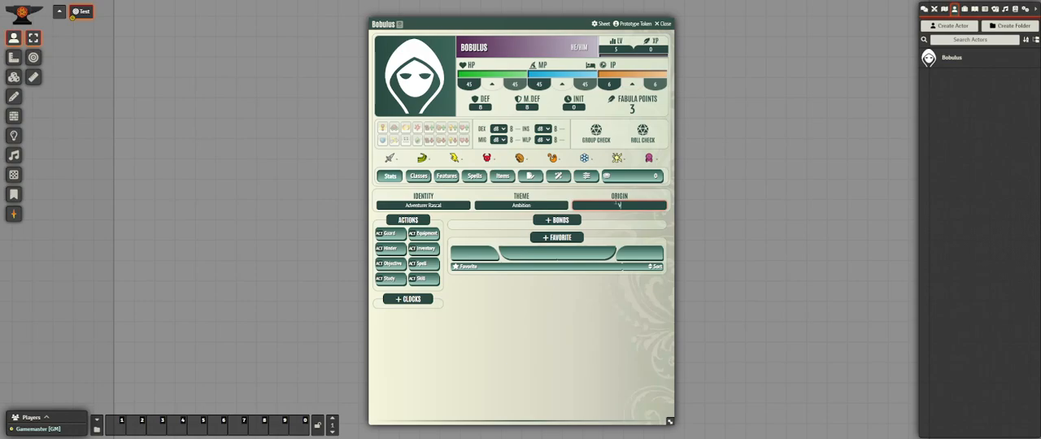
pyautogui.write('estala City')
# Add two class entries to the character's Classes list.
pyautogui.click(424, 176)
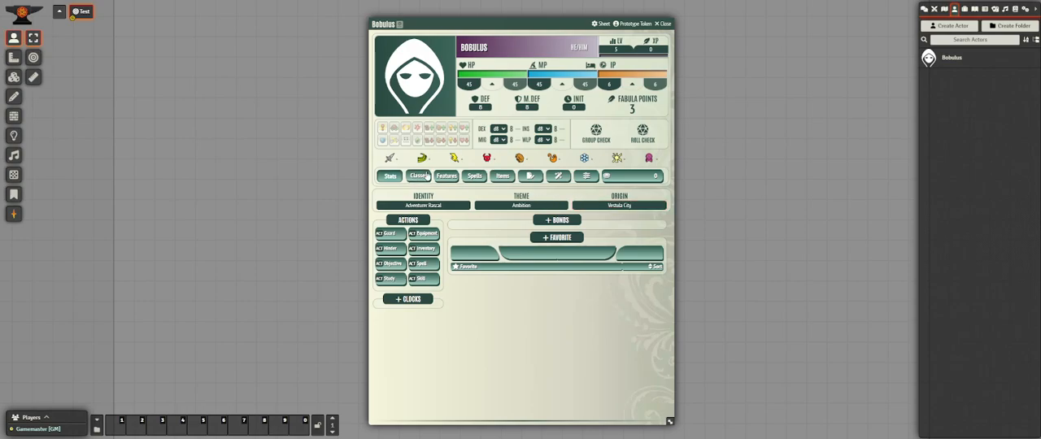
pyautogui.click(422, 176)
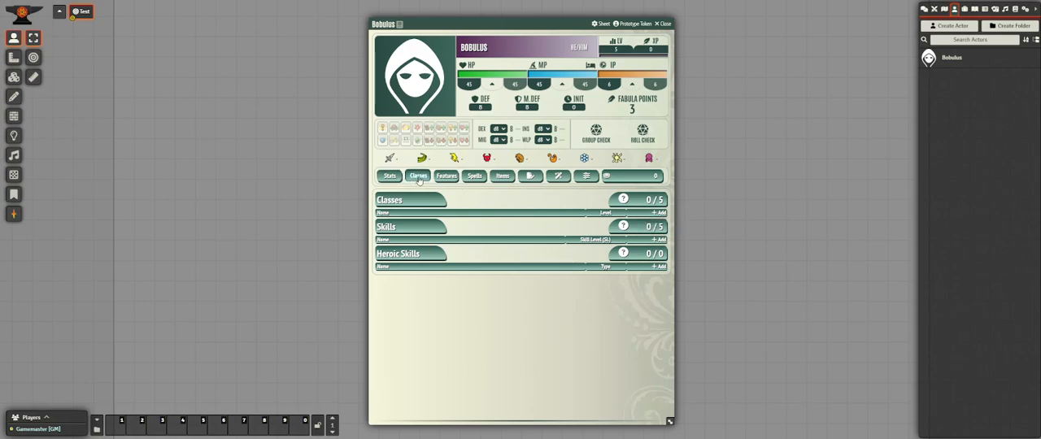
pyautogui.click(660, 212)
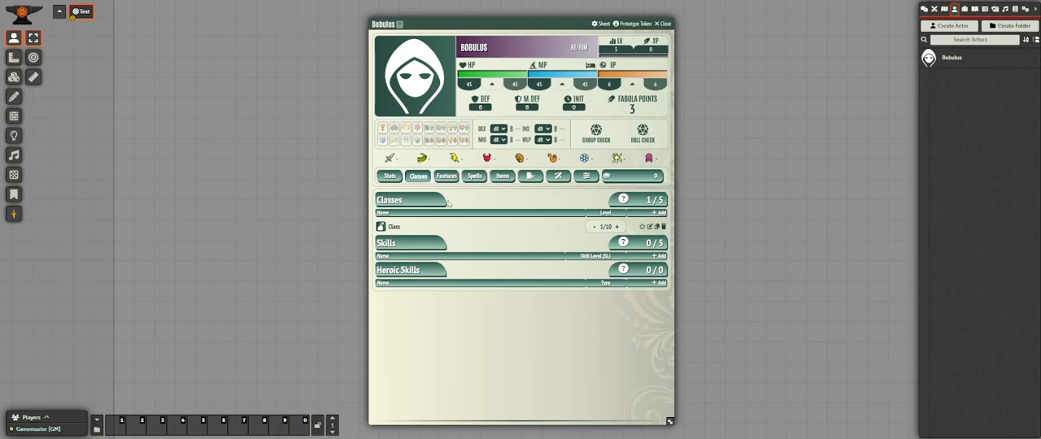
pyautogui.click(657, 226)
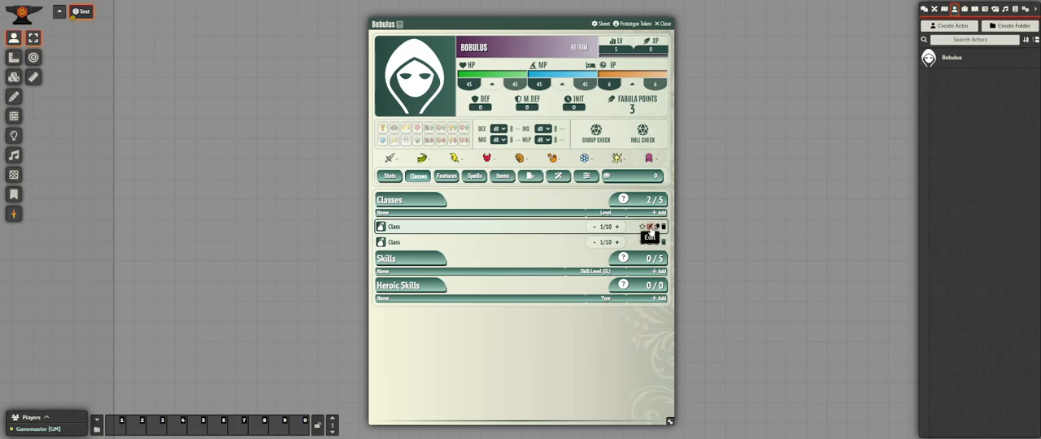
# Rename the first class entry as Elementalist.
pyautogui.click(651, 228)
pyautogui.click(490, 107)
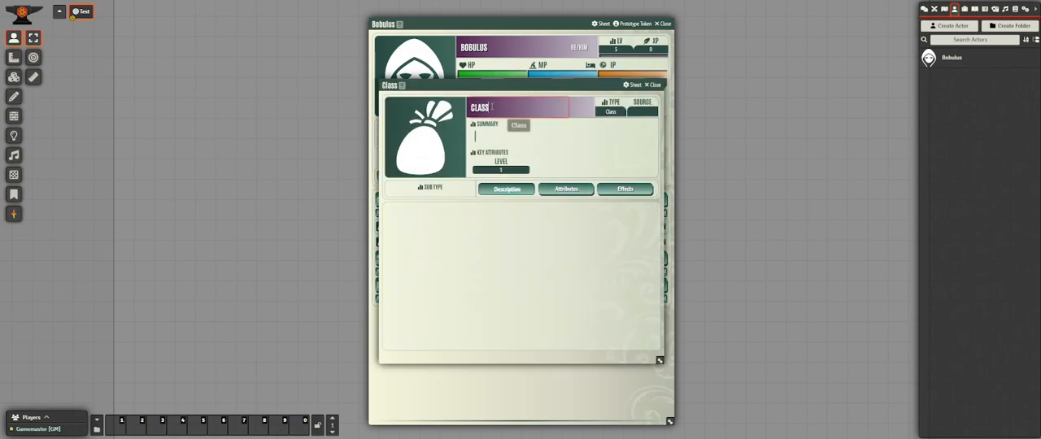
pyautogui.press('BackSpace')
pyautogui.press('BackSpace')
pyautogui.press('BackSpace')
pyautogui.press('BackSpace')
pyautogui.press('BackSpace')
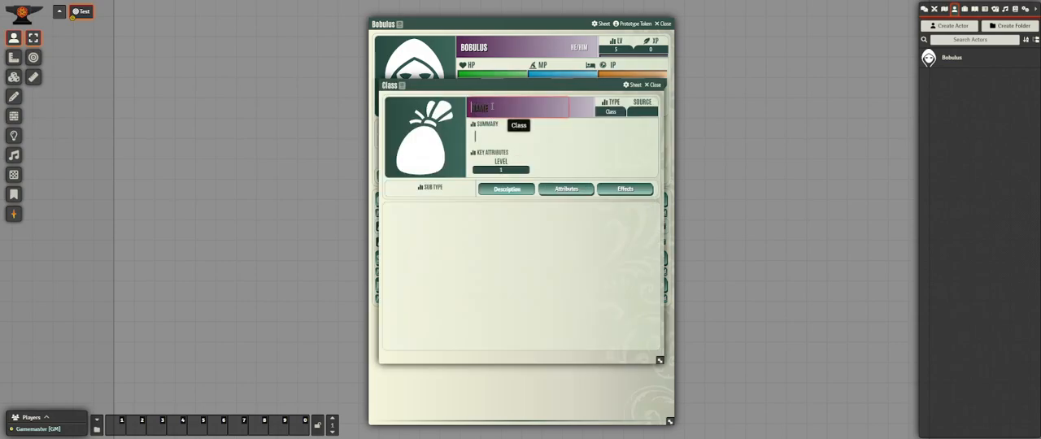
pyautogui.write('Elementalist')
pyautogui.click(567, 127)
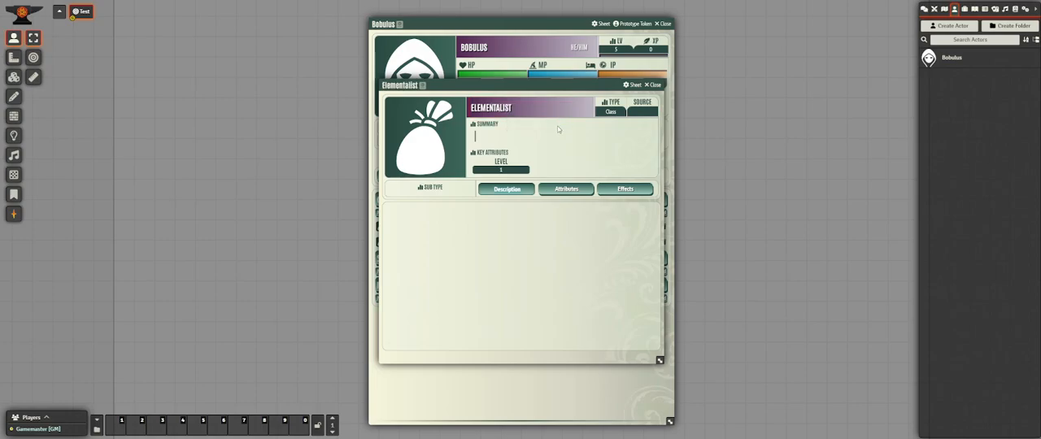
# Examine the Elementalist description editor's insertable elements, including the icon selection, without inserting anything.
pyautogui.click(519, 196)
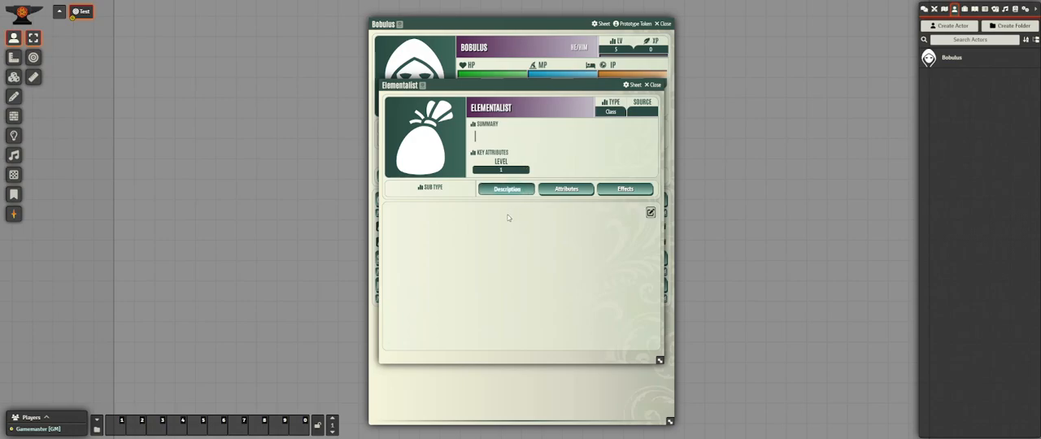
pyautogui.click(650, 214)
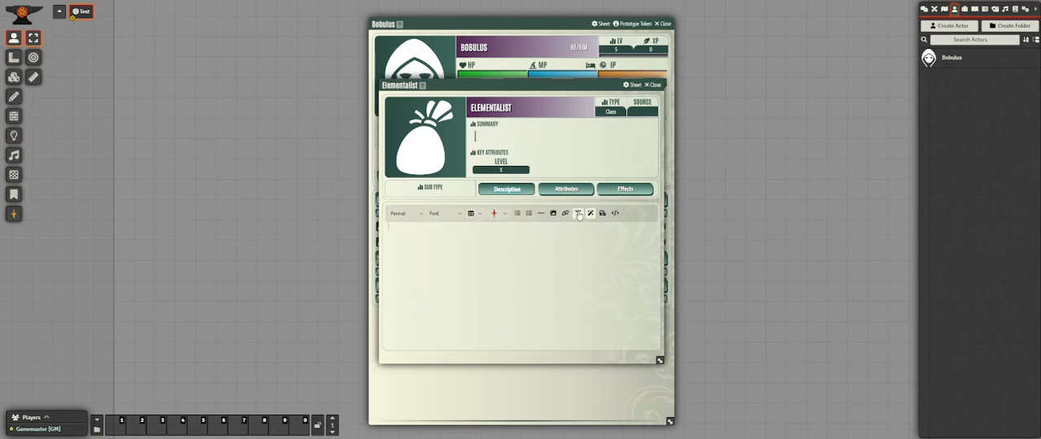
pyautogui.click(505, 215)
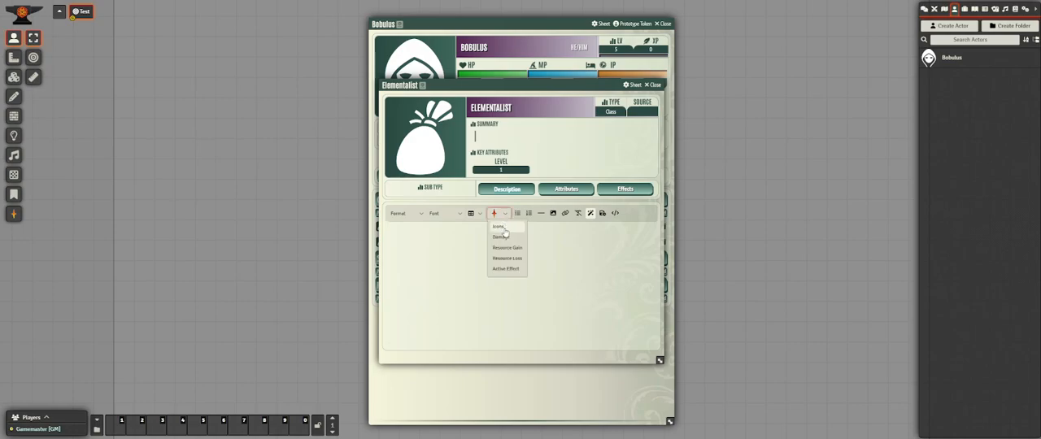
pyautogui.click(501, 227)
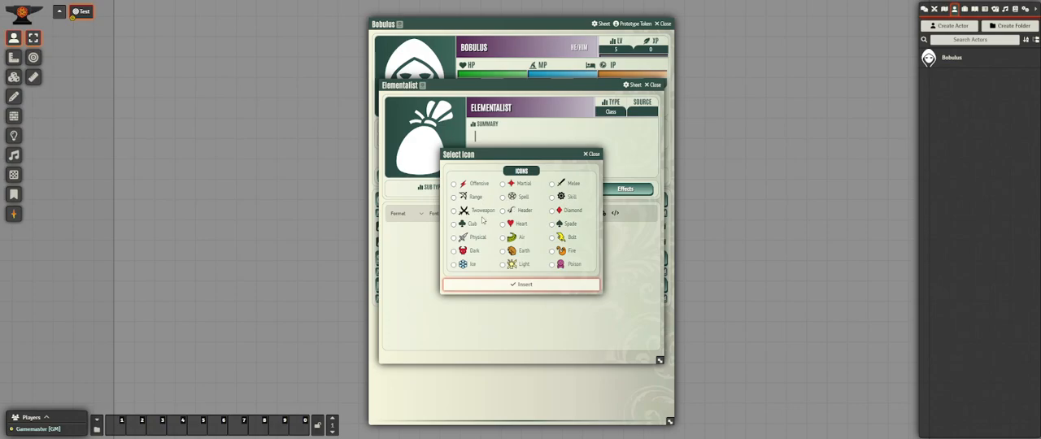
pyautogui.click(591, 154)
pyautogui.click(500, 215)
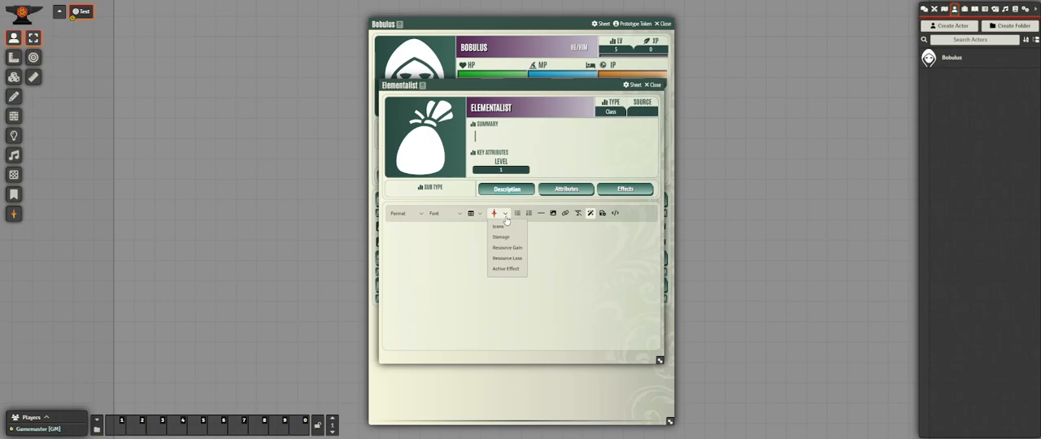
pyautogui.click(589, 255)
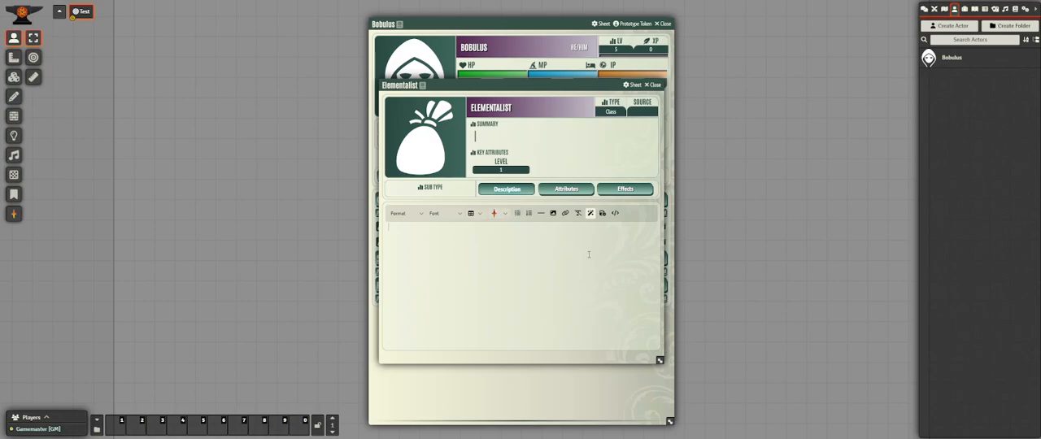
# Give the Elementalist class the MP free benefit and the Ritualism ritual discipline.
pyautogui.click(564, 192)
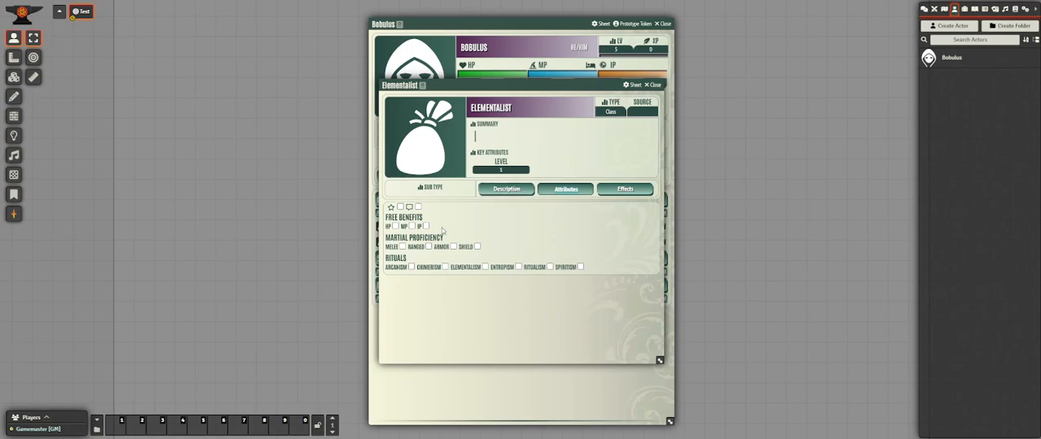
pyautogui.click(411, 226)
pyautogui.click(550, 267)
# Enter "Description" as the Elementalist class's description text and close the class sheet.
pyautogui.click(485, 135)
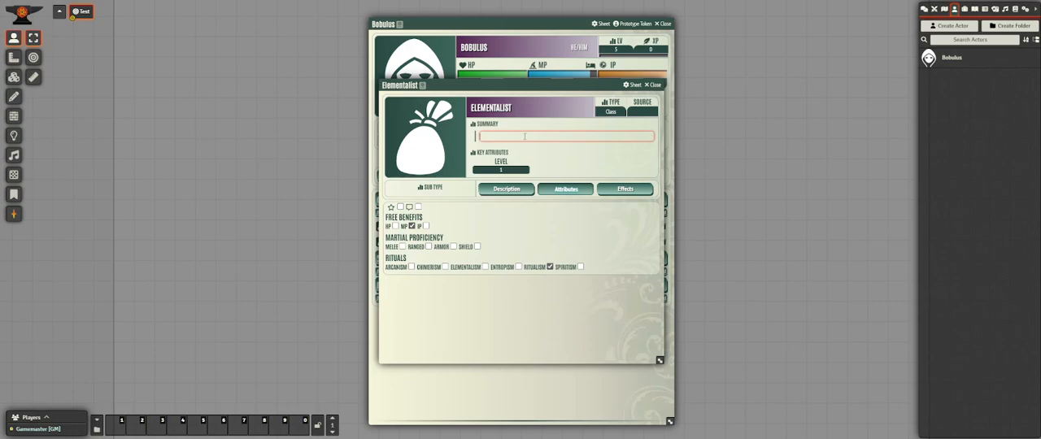
pyautogui.click(511, 191)
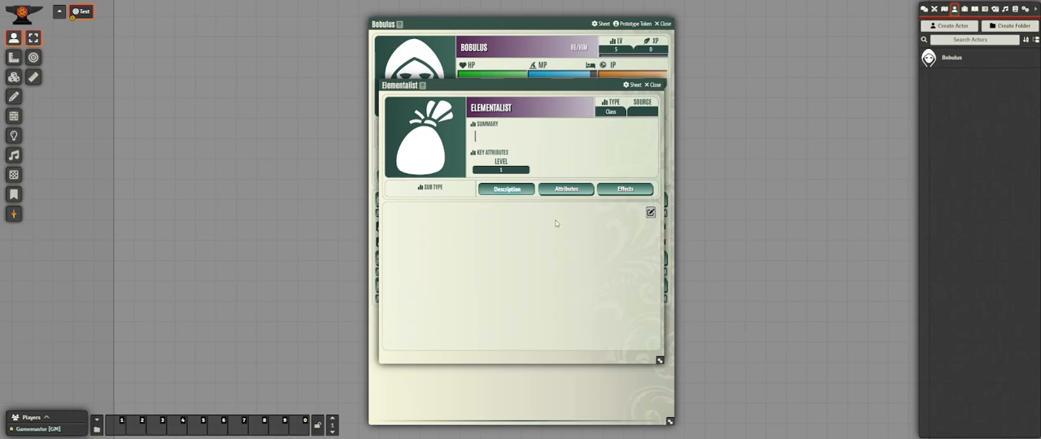
pyautogui.click(651, 214)
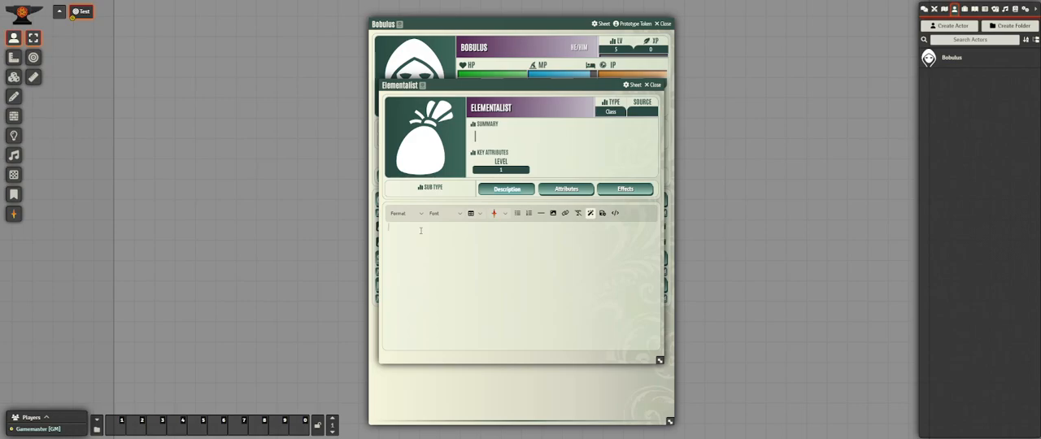
pyautogui.write('Der')
pyautogui.write('cription')
pyautogui.click(655, 85)
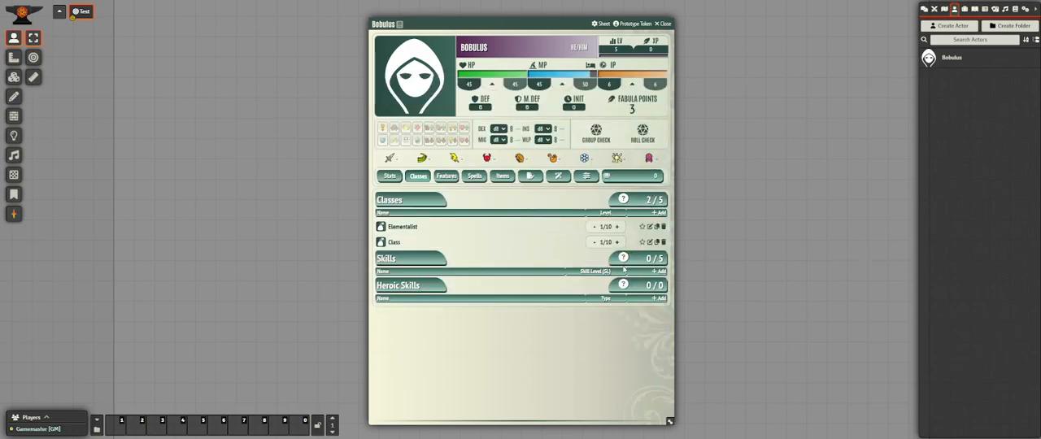
# Save the Elementalist description from its editor and reopen the class to check the stored text.
pyautogui.click(649, 228)
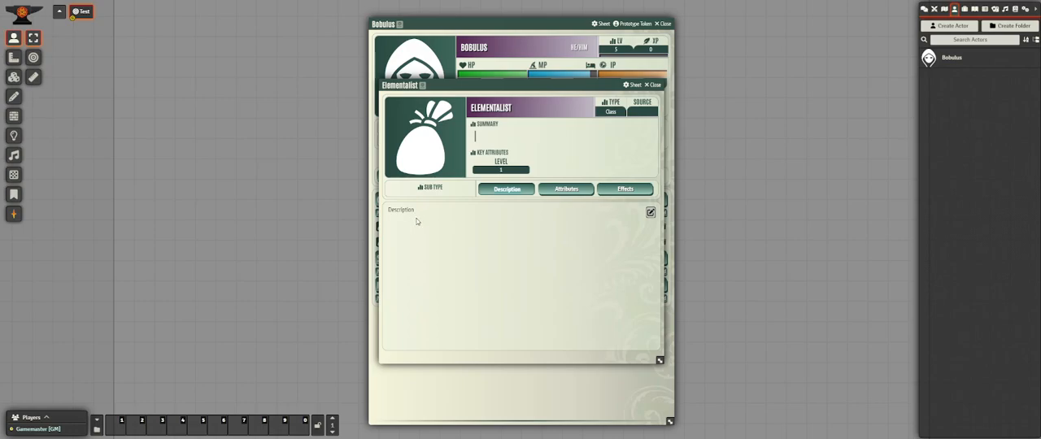
pyautogui.click(651, 214)
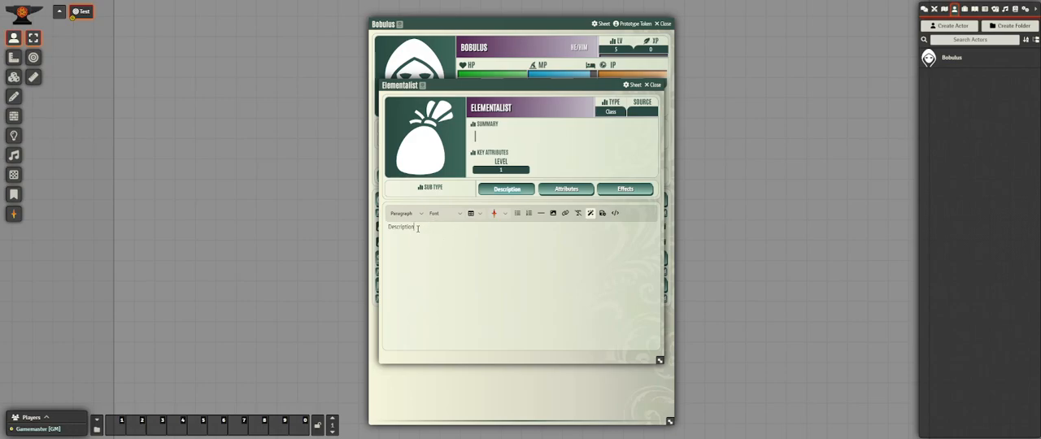
pyautogui.click(603, 214)
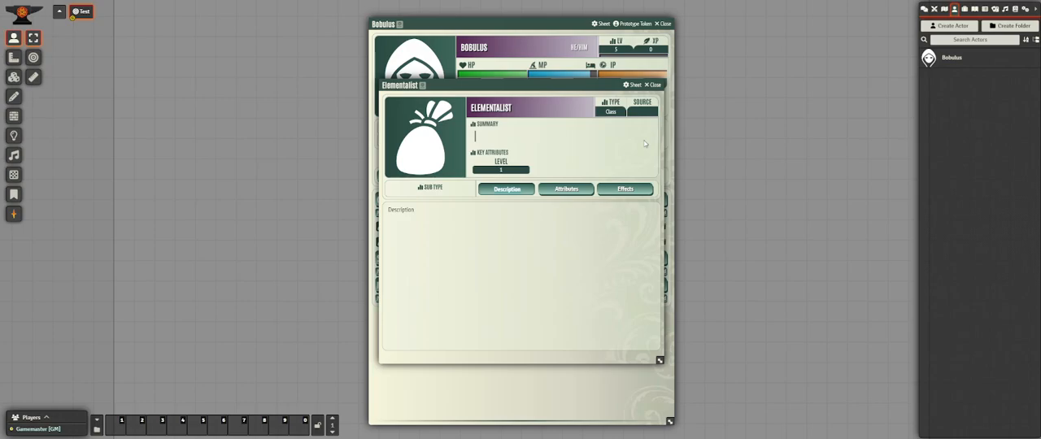
pyautogui.click(654, 85)
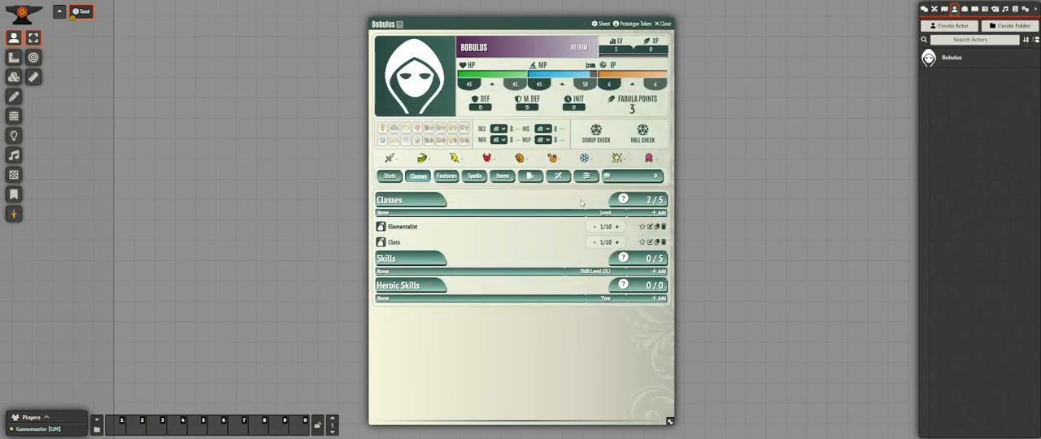
pyautogui.click(656, 229)
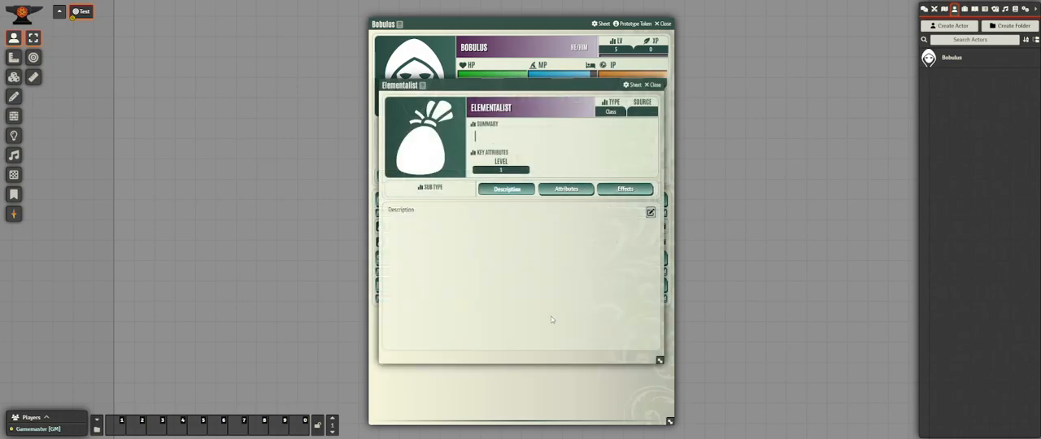
pyautogui.click(654, 85)
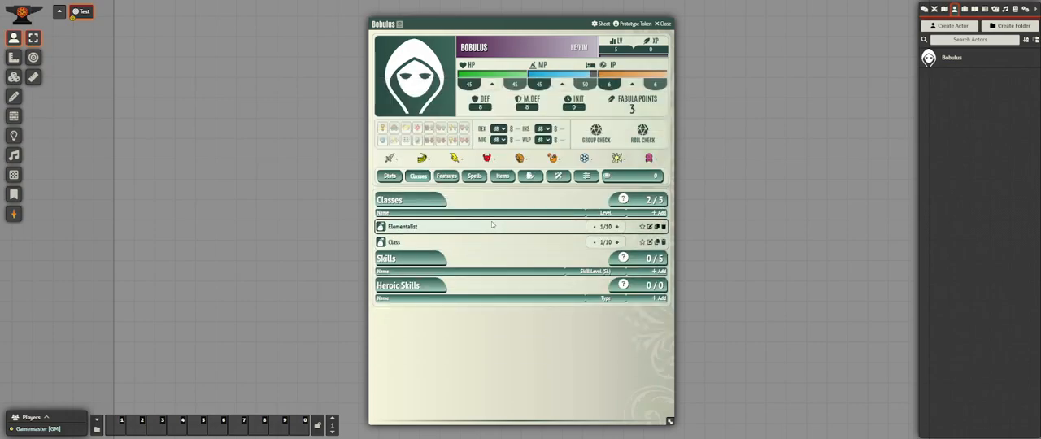
# Try out the Elementalist level adjustment by raising it two levels and lowering it back to 1.
pyautogui.click(617, 227)
pyautogui.click(617, 227)
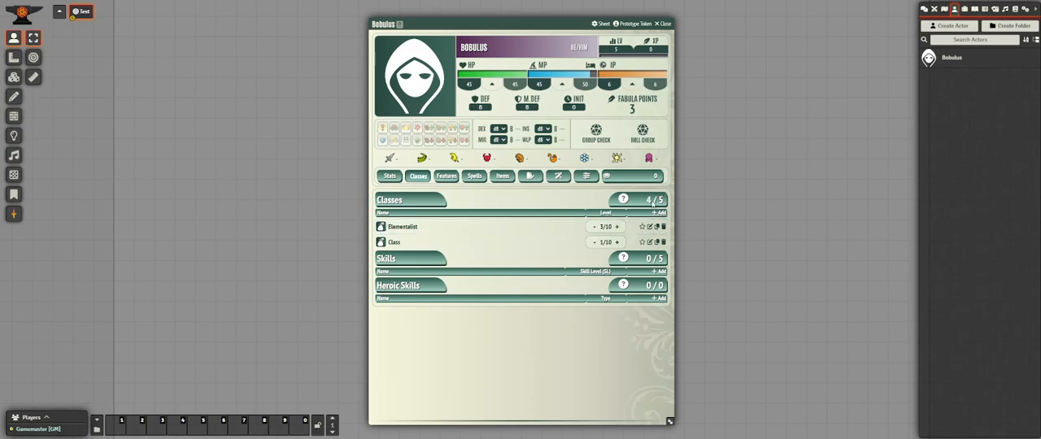
pyautogui.click(594, 227)
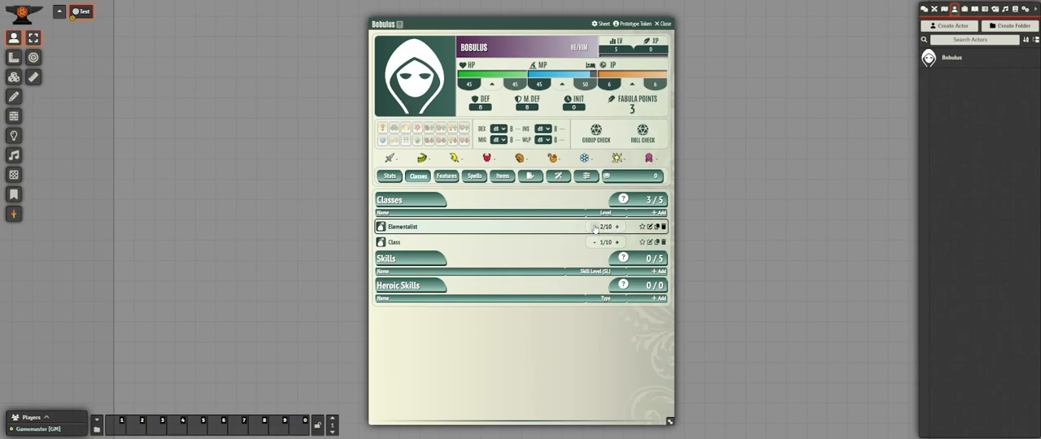
pyautogui.click(595, 229)
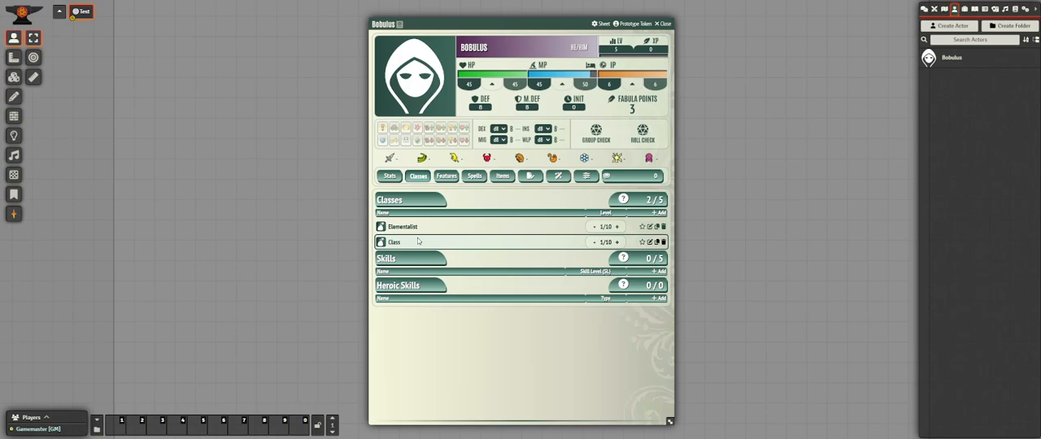
# Rename the second class entry as Rogue.
pyautogui.click(650, 243)
pyautogui.click(489, 107)
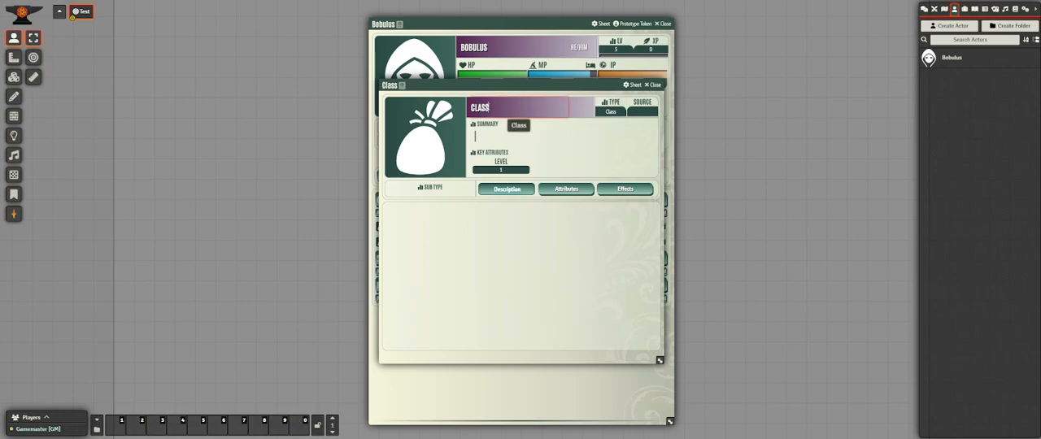
pyautogui.press('BackSpace')
pyautogui.press('BackSpace')
pyautogui.press('BackSpace')
pyautogui.press('BackSpace')
pyautogui.press('BackSpace')
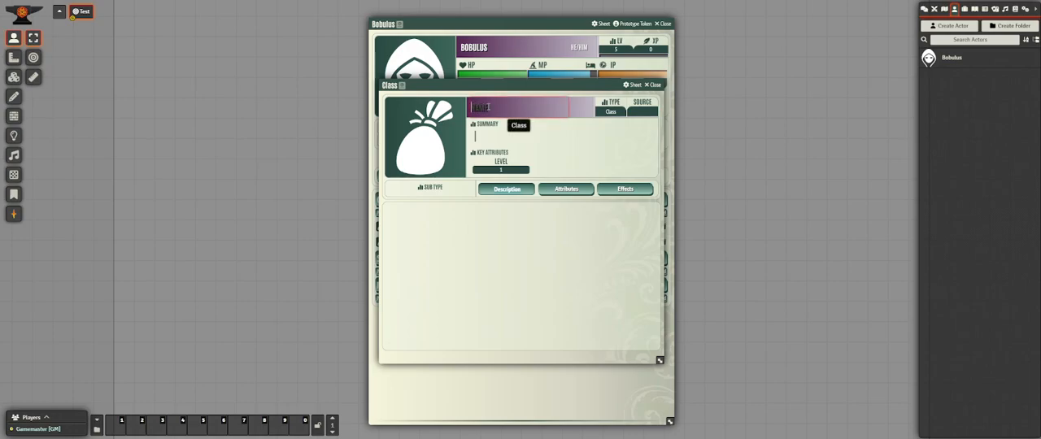
pyautogui.write('ROGUE')
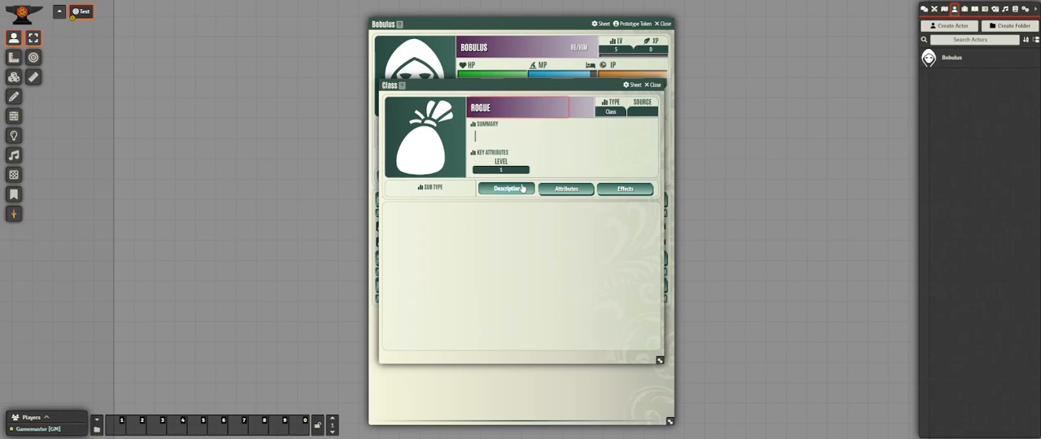
# Give the Rogue class the IP free benefit and close its sheet.
pyautogui.click(581, 192)
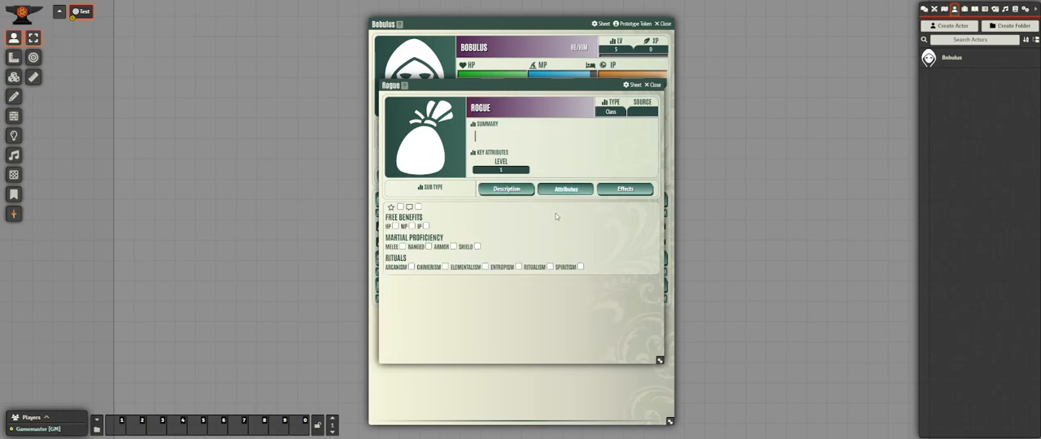
pyautogui.click(426, 225)
pyautogui.click(654, 86)
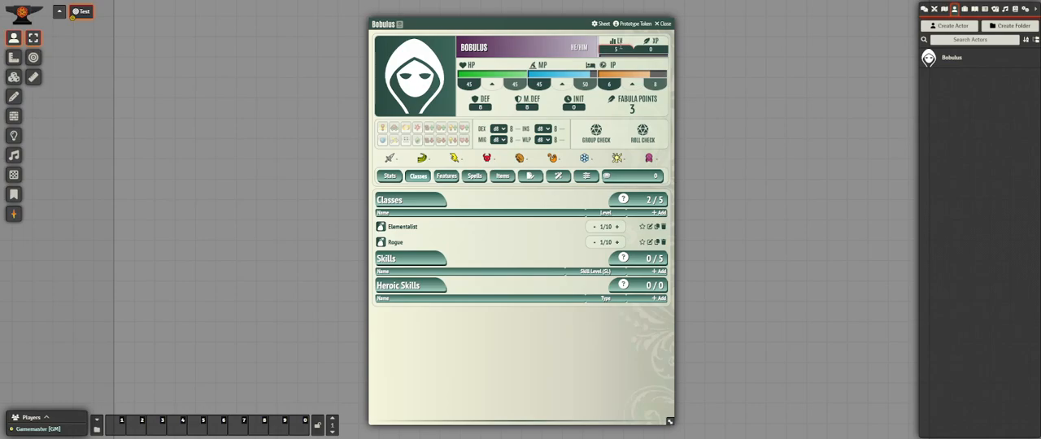
# Set the character's level to 5 and raise the Rogue class to level 4.
pyautogui.click(639, 64)
pyautogui.click(629, 64)
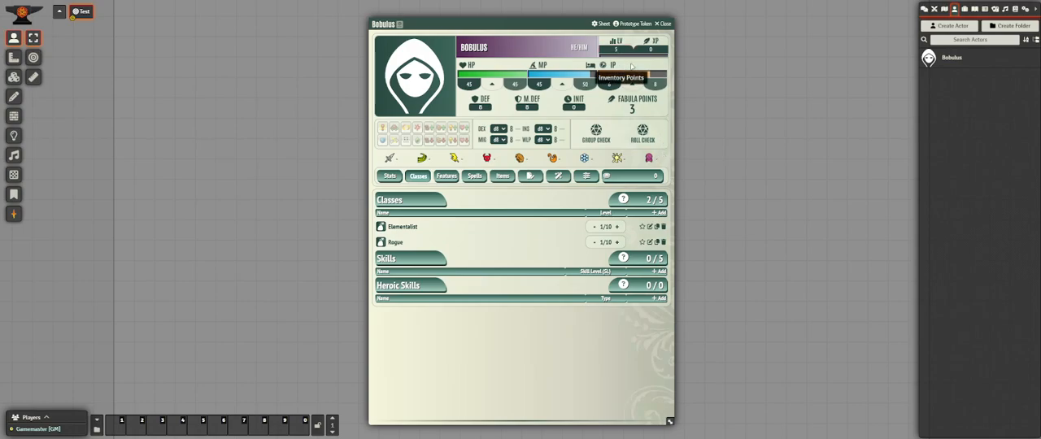
pyautogui.click(617, 243)
pyautogui.click(618, 243)
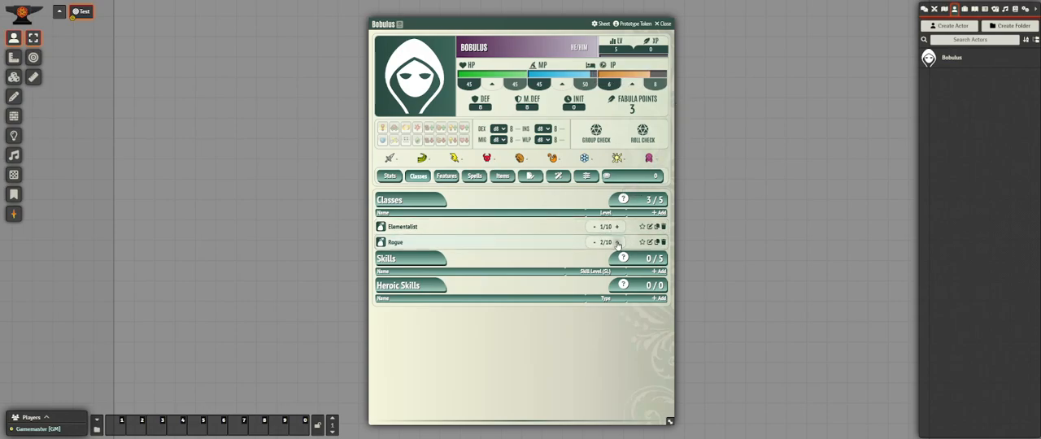
pyautogui.click(617, 242)
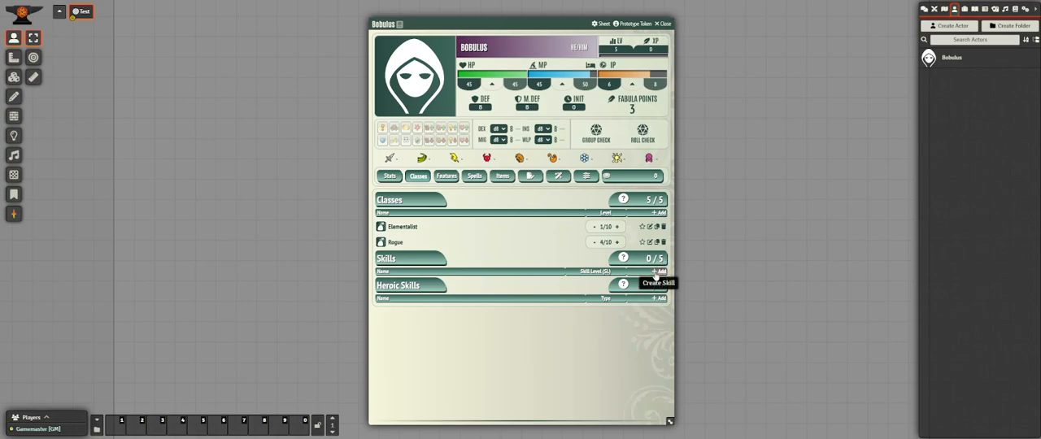
# Add a skill belonging to the Rogue class with skill level 4 and maximum skill level 5.
pyautogui.click(657, 271)
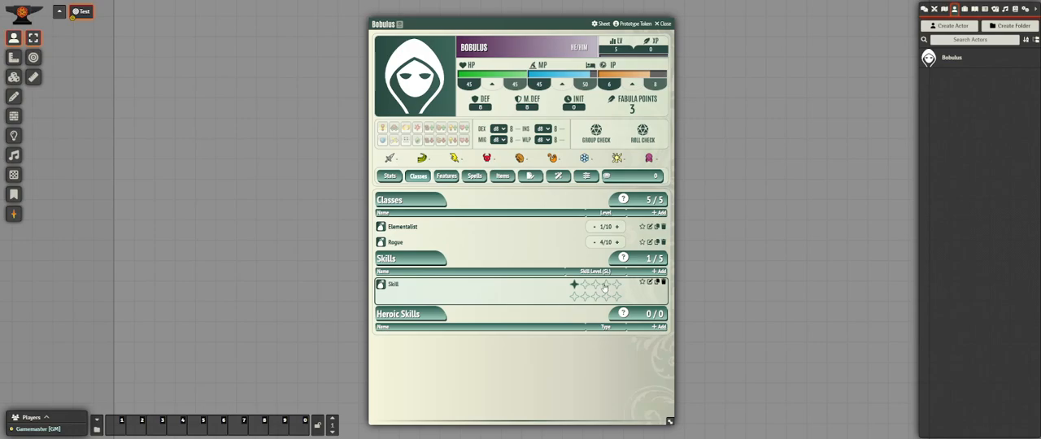
pyautogui.click(650, 281)
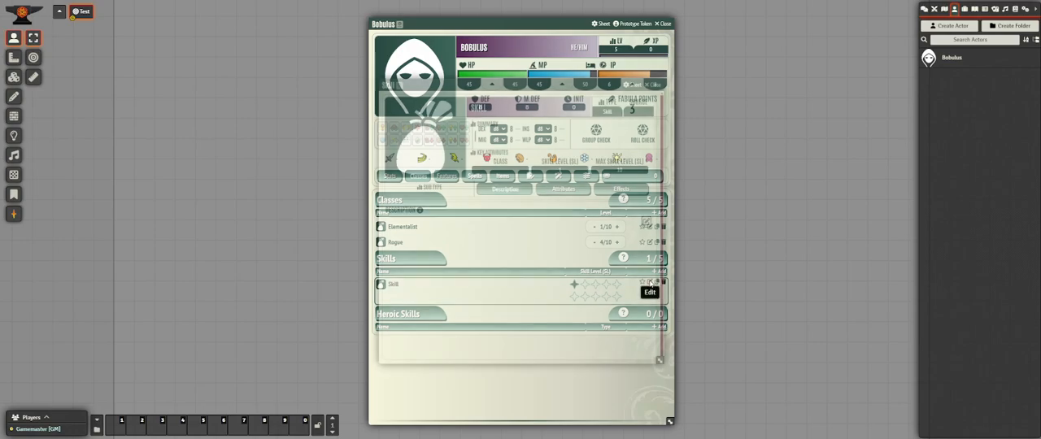
pyautogui.click(508, 169)
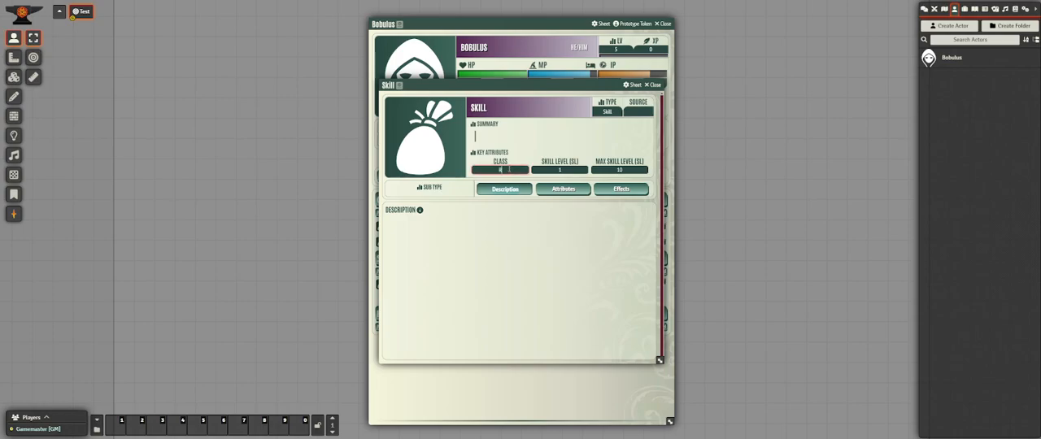
pyautogui.write('Rogue')
pyautogui.click(573, 168)
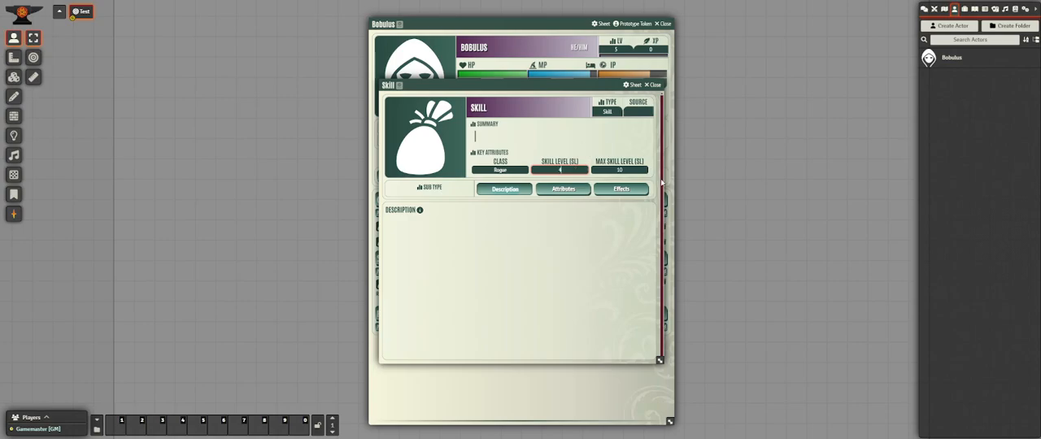
pyautogui.click(632, 169)
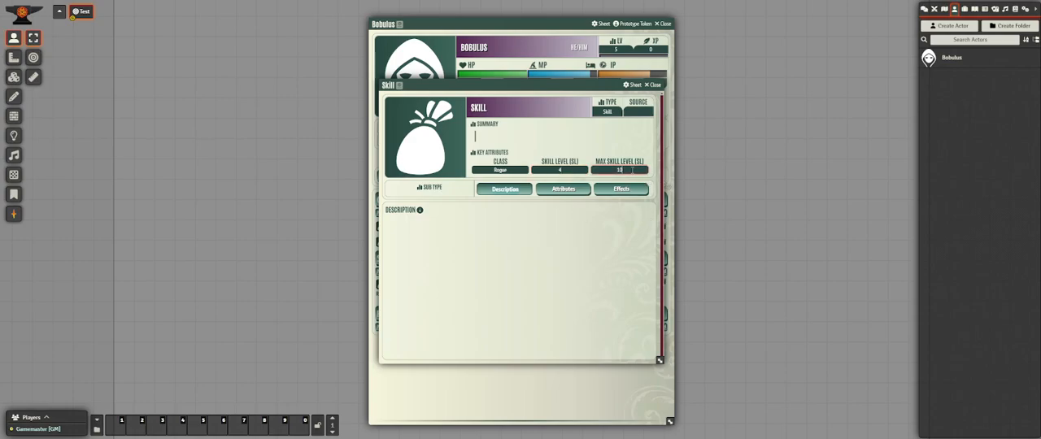
pyautogui.press('BackSpace')
pyautogui.write('5')
pyautogui.press('BackSpace')
pyautogui.press('BackSpace')
pyautogui.write('5')
# Rename the new Rogue skill as Soul Steal and close its sheet.
pyautogui.click(490, 106)
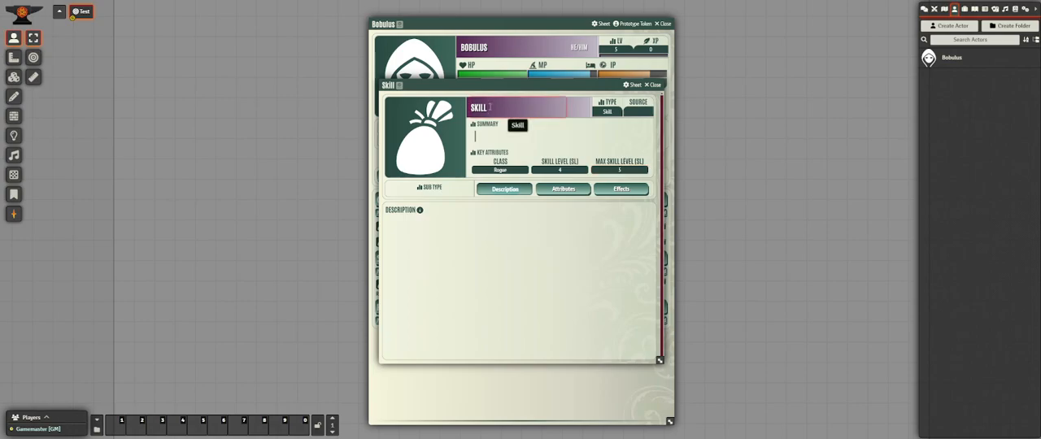
pyautogui.write('S')
pyautogui.press('Delete')
pyautogui.press('Delete')
pyautogui.press('Delete')
pyautogui.press('Delete')
pyautogui.press('Delete')
pyautogui.write('OUL STEAL')
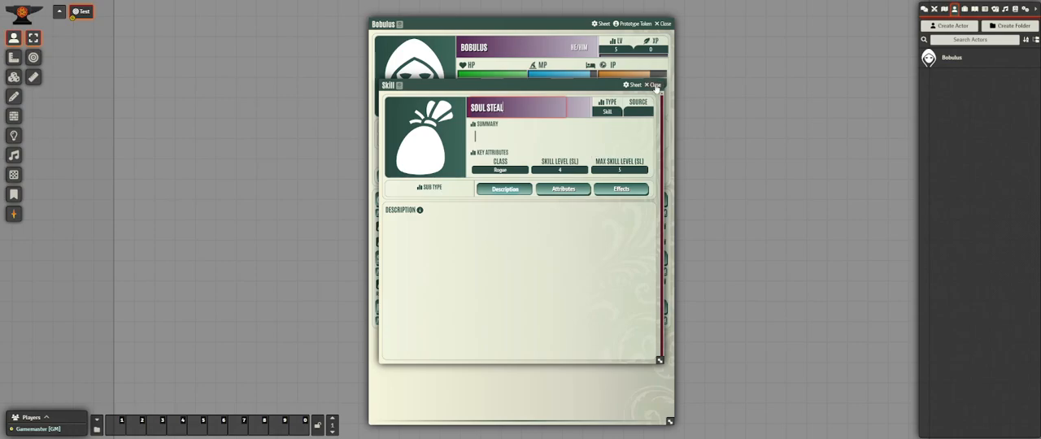
pyautogui.click(622, 129)
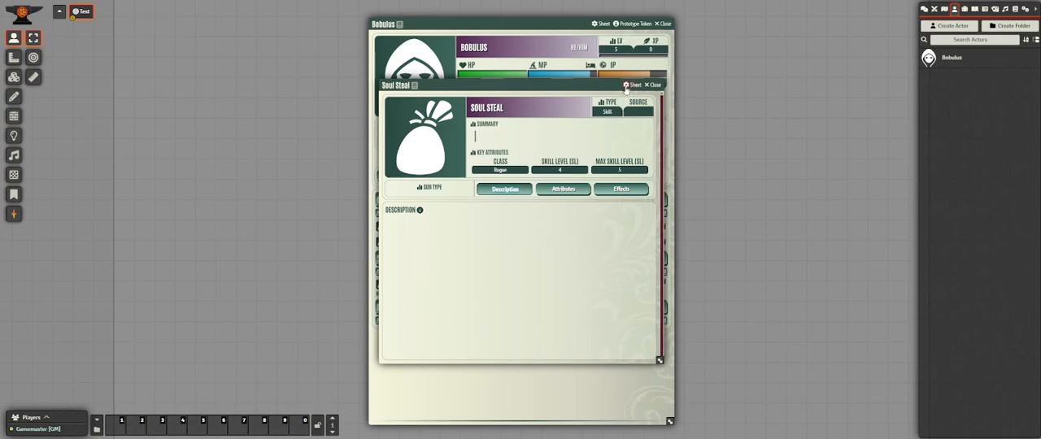
pyautogui.click(652, 84)
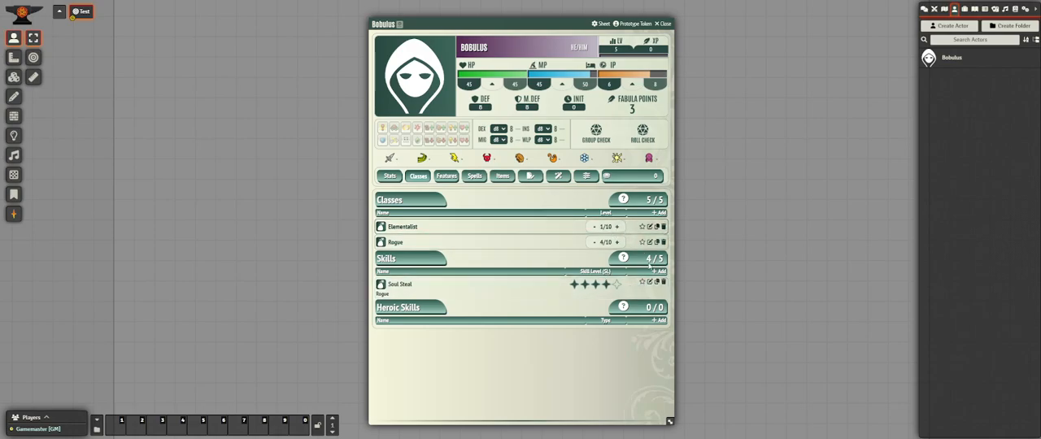
# Add a second skill to the character and name it Elemental Magic.
pyautogui.click(657, 271)
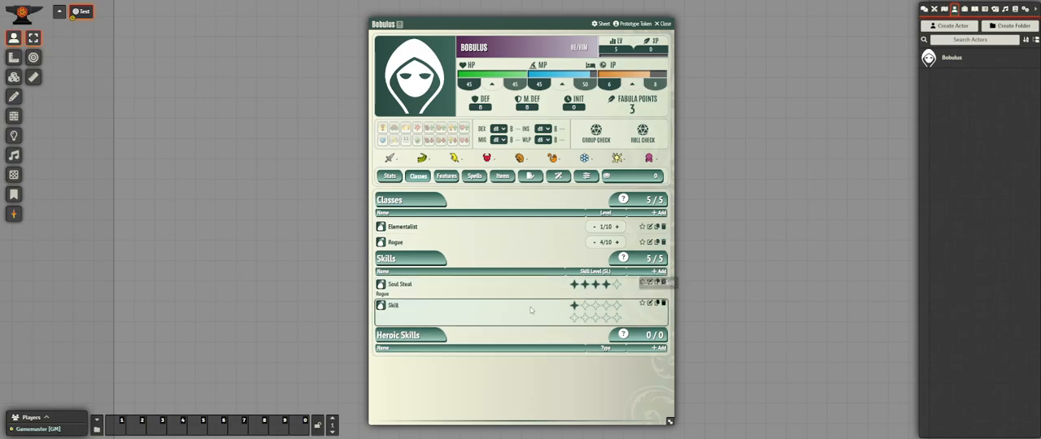
pyautogui.click(649, 303)
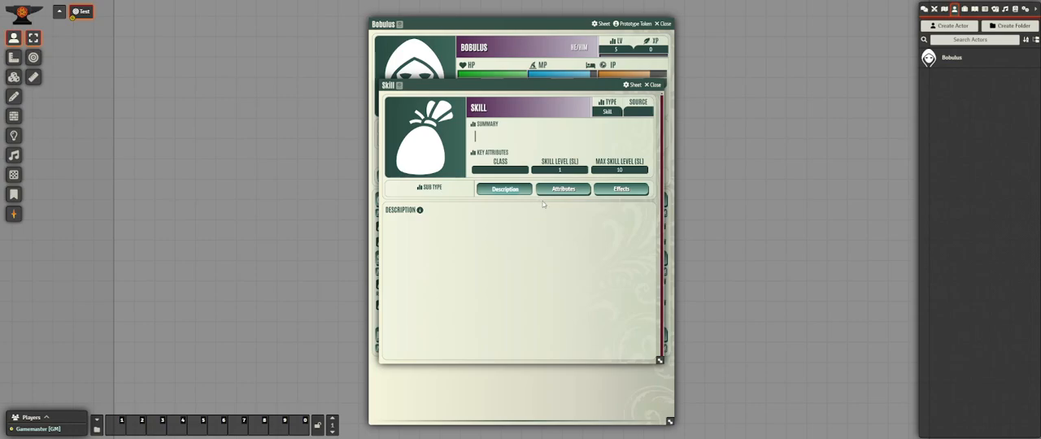
pyautogui.click(495, 107)
pyautogui.press('BackSpace')
pyautogui.press('BackSpace')
pyautogui.press('BackSpace')
pyautogui.press('BackSpace')
pyautogui.press('BackSpace')
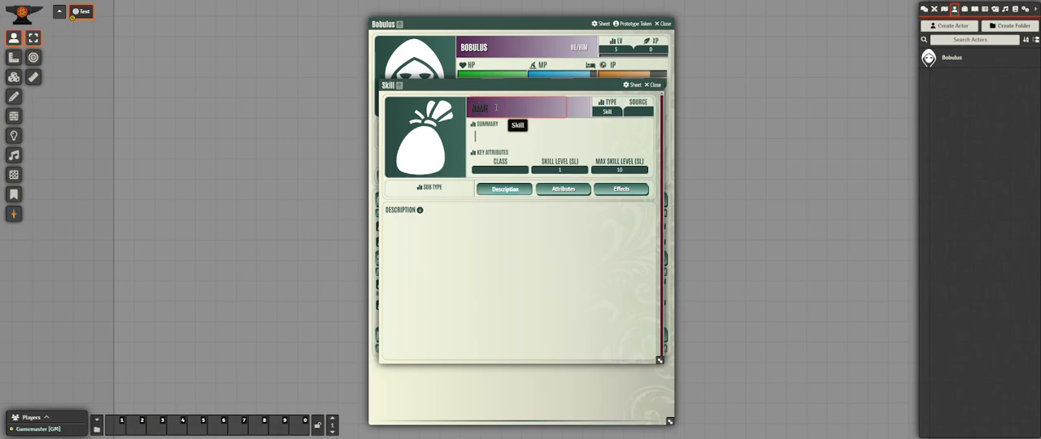
pyautogui.write('Elem')
pyautogui.write('ental magic')
# Assign the Elemental Magic skill to the Elementalist class and review its sheet.
pyautogui.click(511, 168)
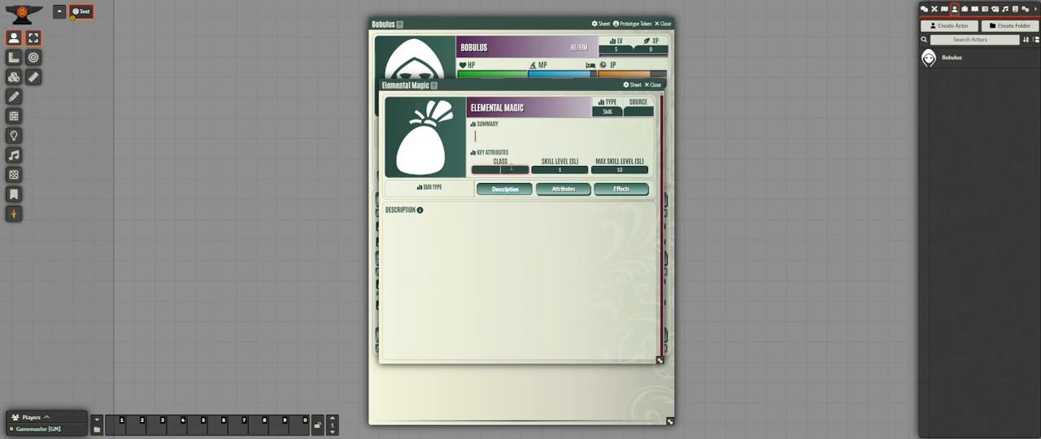
pyautogui.write('Elementalist')
pyautogui.click(604, 251)
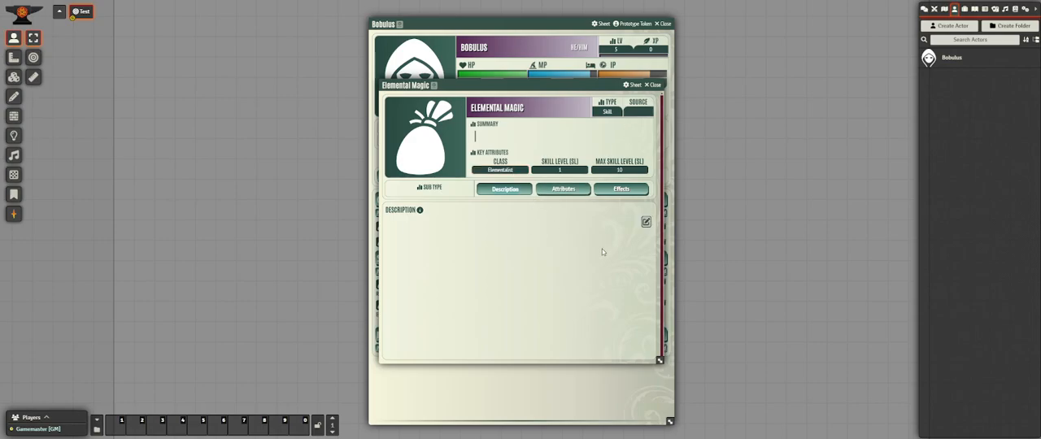
pyautogui.click(654, 85)
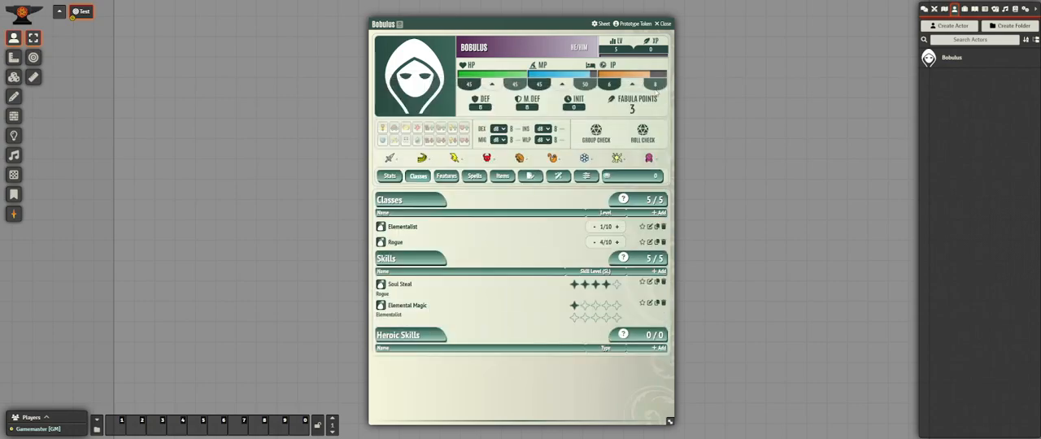
pyautogui.click(650, 303)
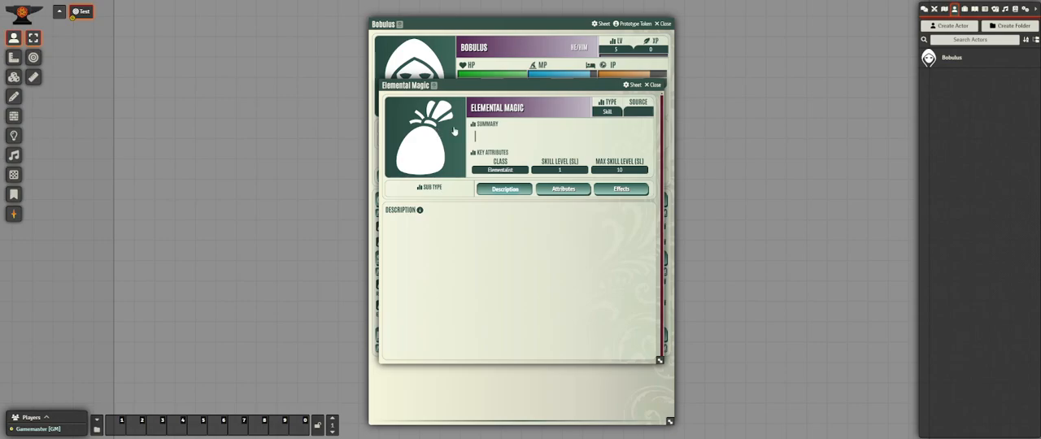
pyautogui.click(655, 86)
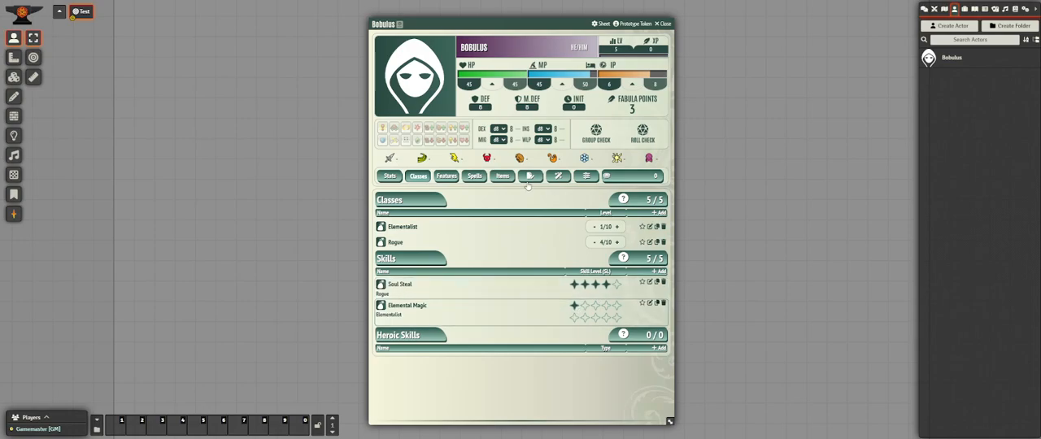
# Add a new spell to the character, name it Flare and mark it as offensive.
pyautogui.click(475, 178)
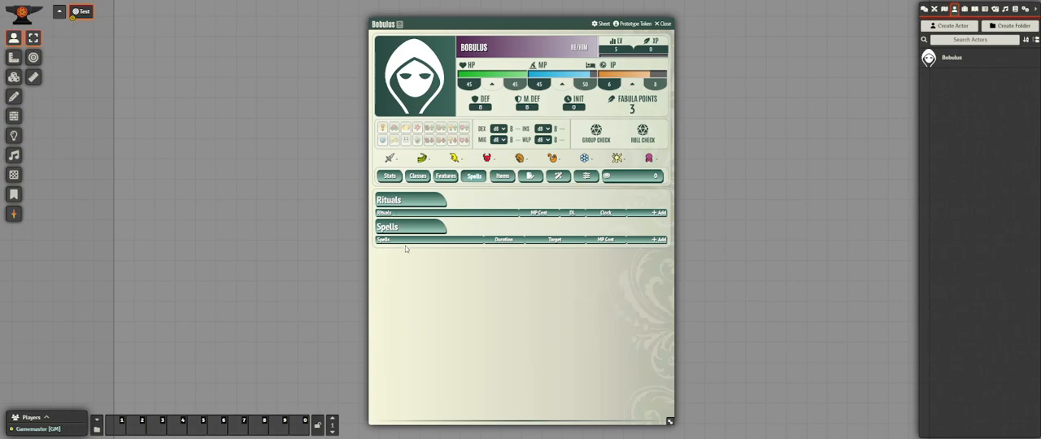
pyautogui.click(659, 239)
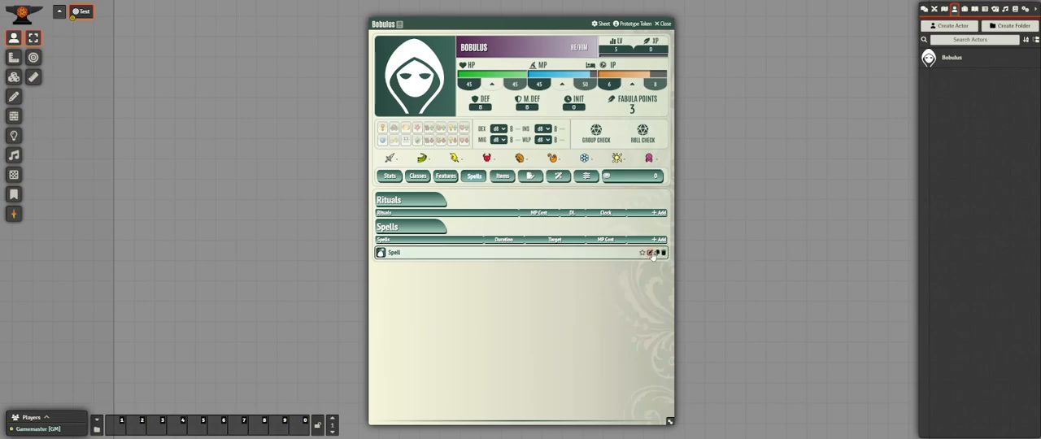
pyautogui.click(651, 253)
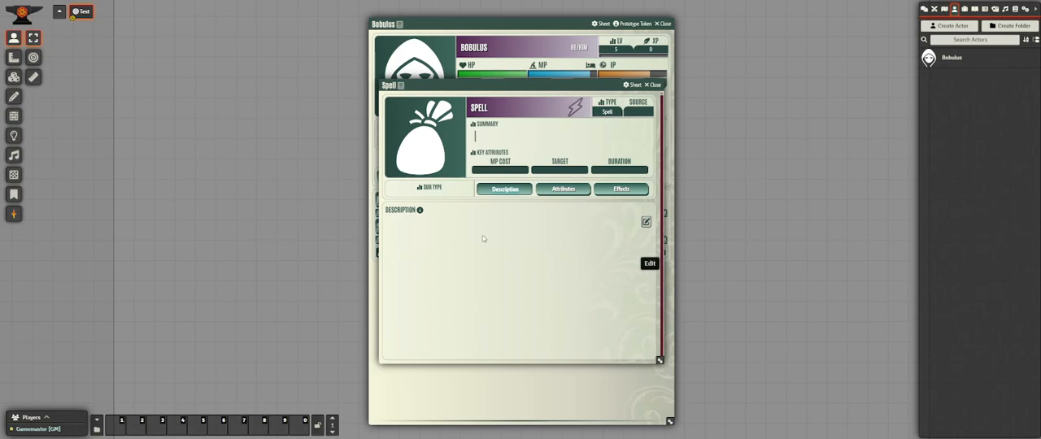
pyautogui.click(499, 110)
pyautogui.press('BackSpace')
pyautogui.press('BackSpace')
pyautogui.press('BackSpace')
pyautogui.press('BackSpace')
pyautogui.press('BackSpace')
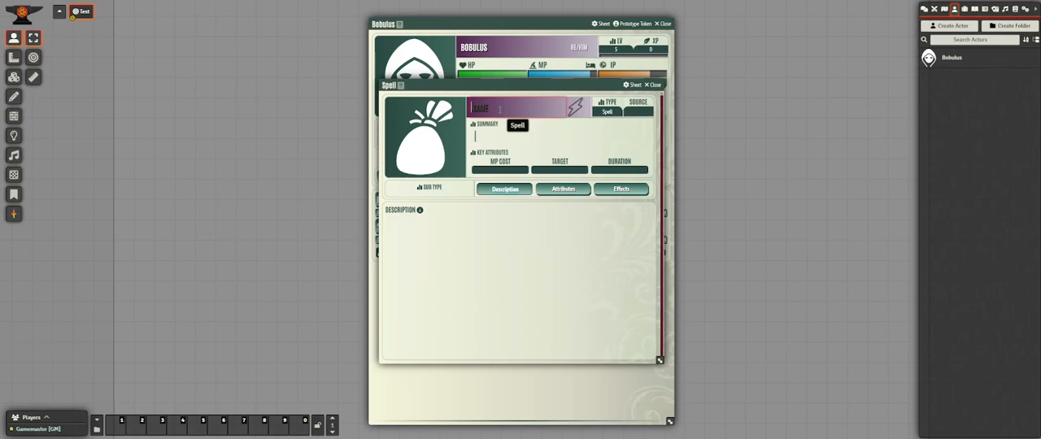
pyautogui.write('FLARE')
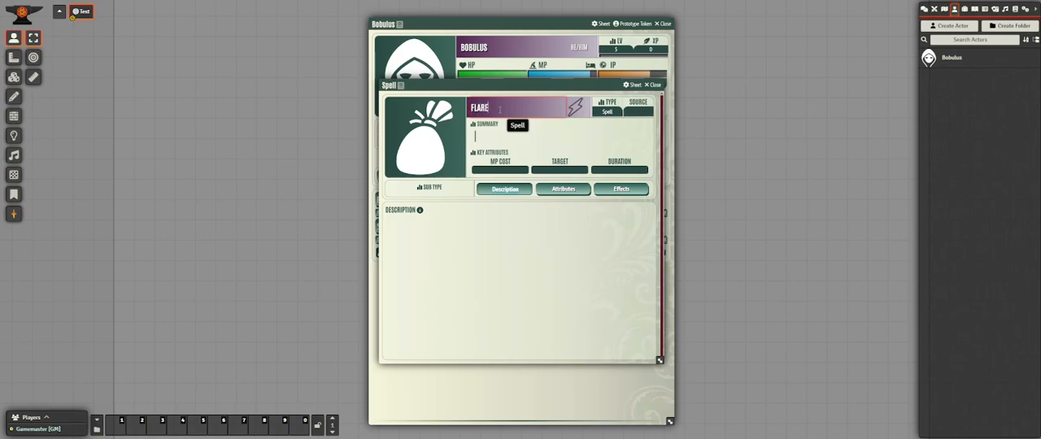
pyautogui.click(575, 114)
pyautogui.click(575, 112)
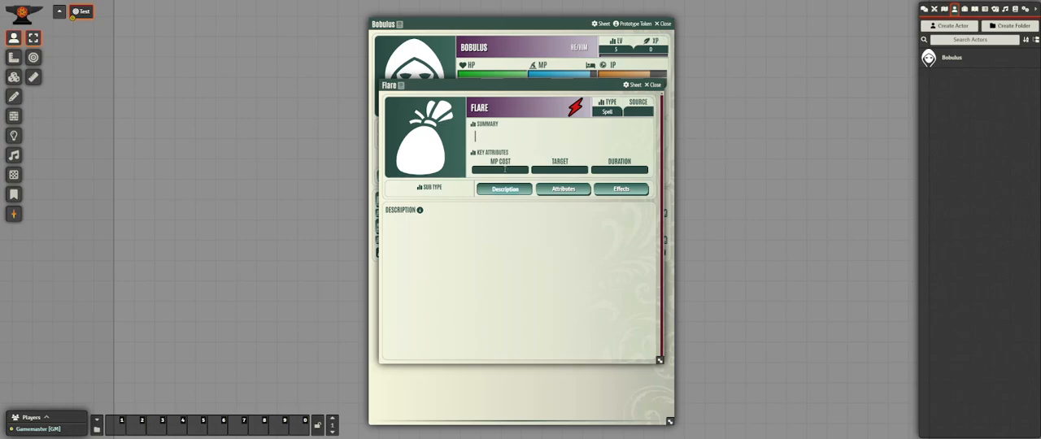
# Set Flare's MP cost to 20, its target to One Creature and its duration to Instantaneous.
pyautogui.click(503, 169)
pyautogui.write('20')
pyautogui.click(564, 169)
pyautogui.write('One')
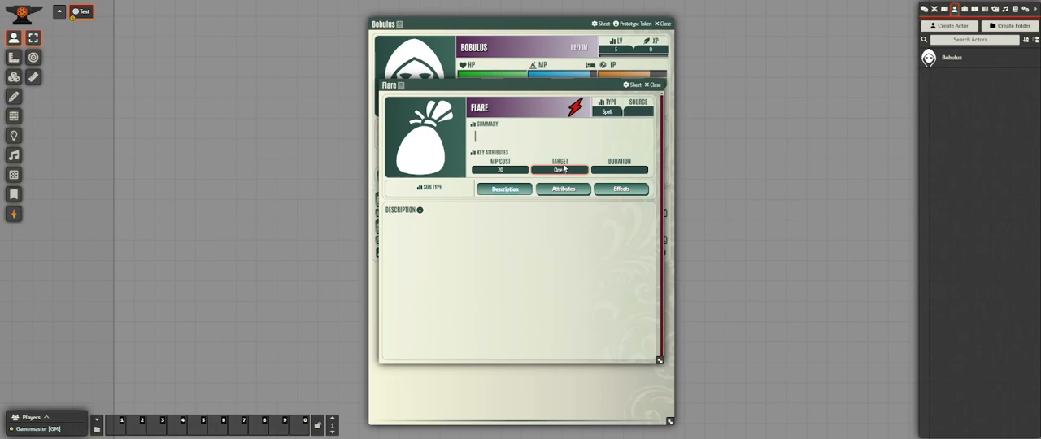
pyautogui.write(' Creature')
pyautogui.click(621, 170)
pyautogui.write('In')
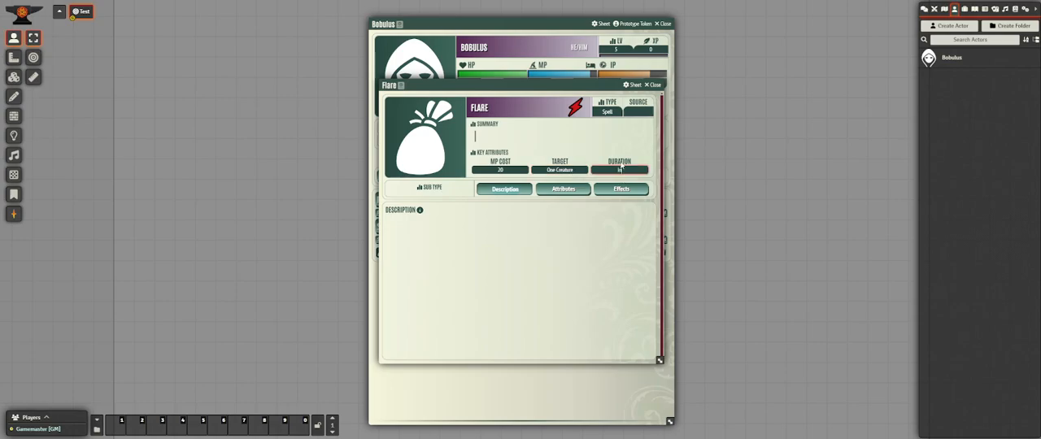
pyautogui.write('stantaneous')
pyautogui.click(530, 225)
# Enable Flare's accuracy and damage, with WLP as the secondary accuracy attribute and Fire as the damage type.
pyautogui.click(560, 190)
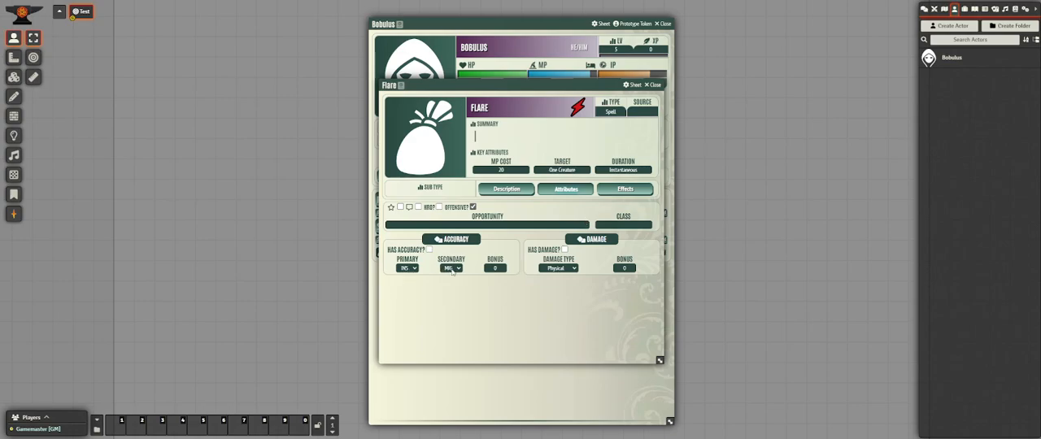
pyautogui.click(451, 268)
pyautogui.click(451, 307)
pyautogui.click(565, 249)
pyautogui.click(430, 250)
pyautogui.click(569, 272)
pyautogui.click(563, 316)
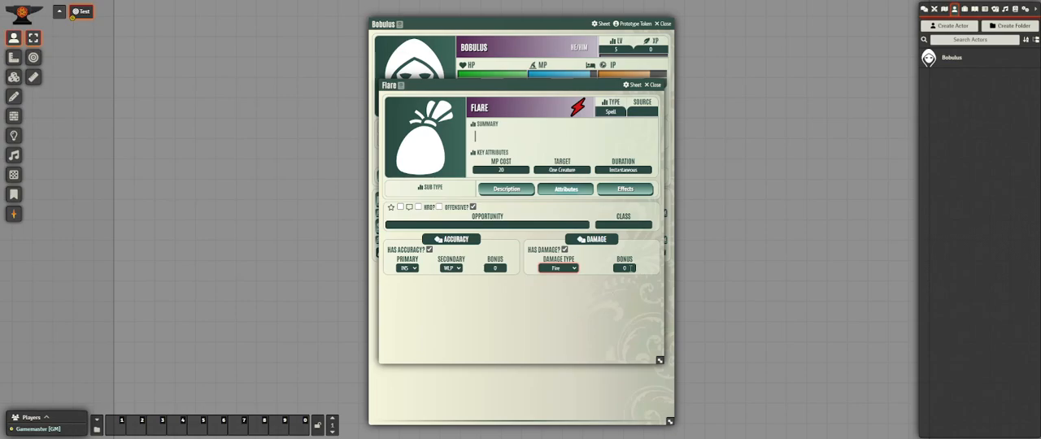
# Set Flare's damage bonus to 25, mark the spell as a favorite and close its sheet.
pyautogui.click(628, 268)
pyautogui.press('BackSpace')
pyautogui.write('25')
pyautogui.click(605, 305)
pyautogui.click(655, 84)
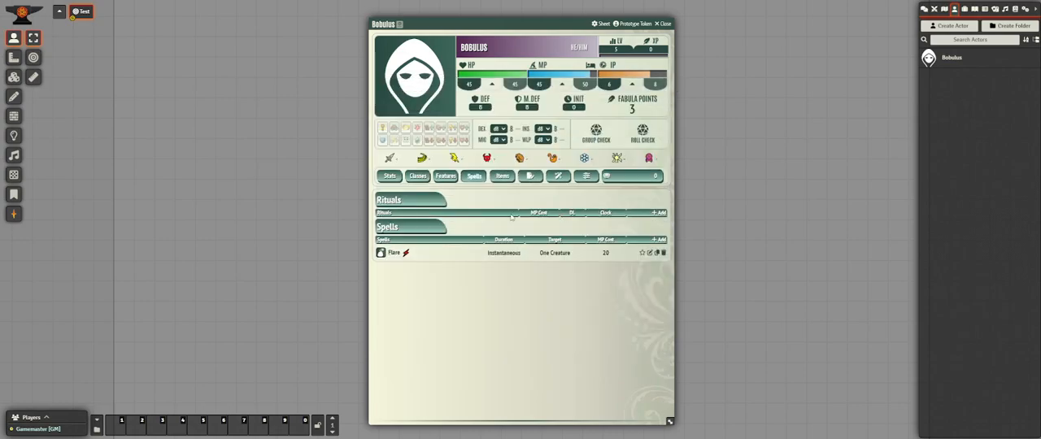
# Roll the Flare spell from the favorites, set the character's current MP to 30 and show the chat log.
pyautogui.click(394, 178)
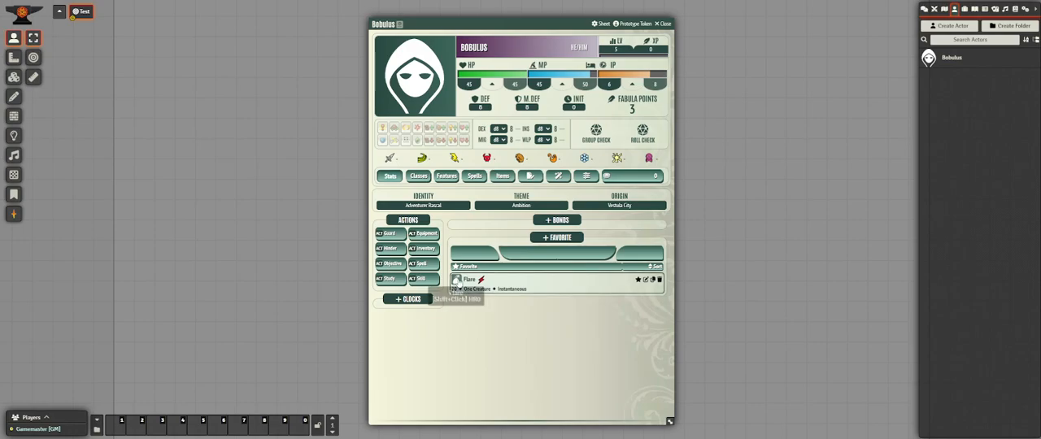
pyautogui.click(459, 282)
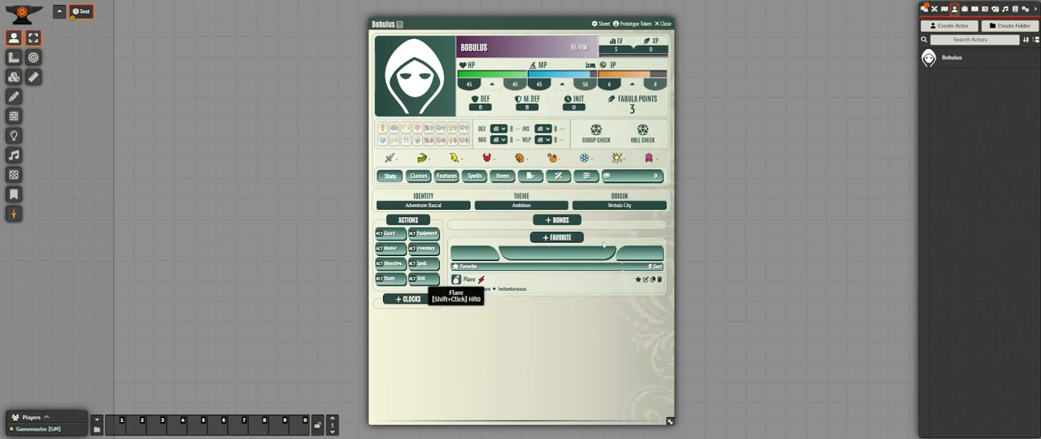
pyautogui.click(591, 66)
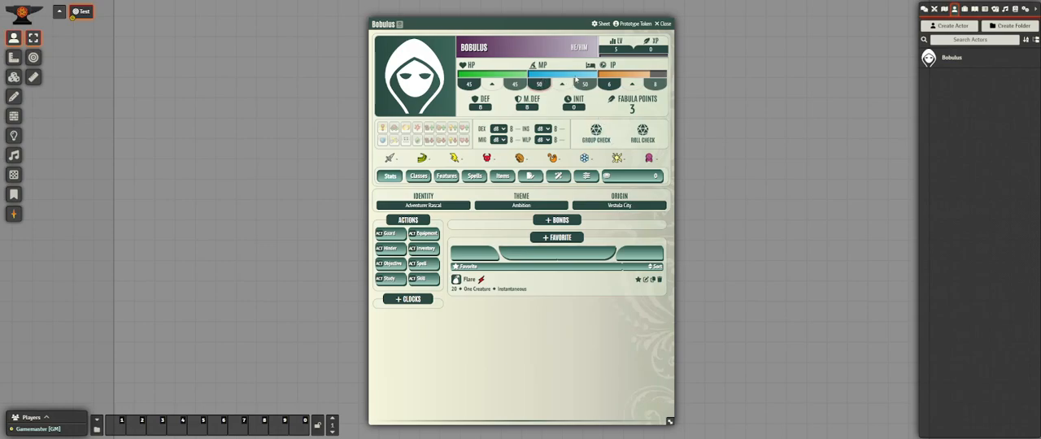
pyautogui.press('BackSpace')
pyautogui.write('0')
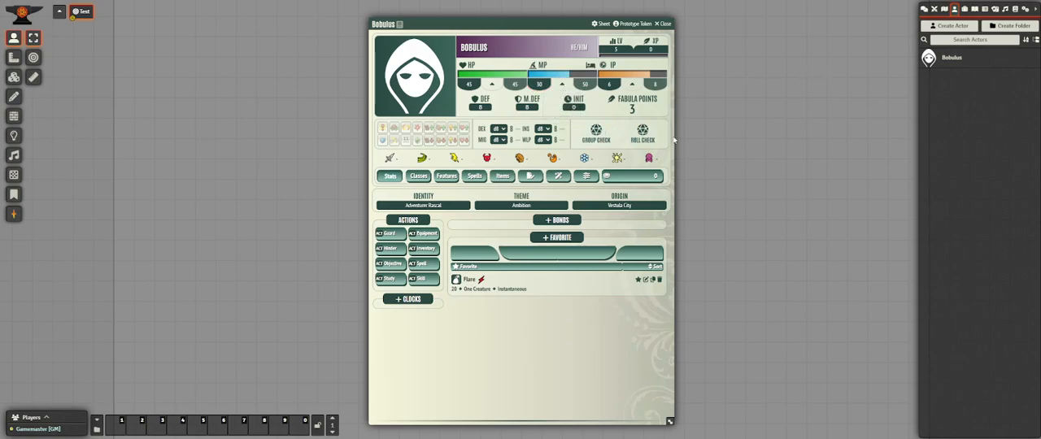
pyautogui.click(925, 9)
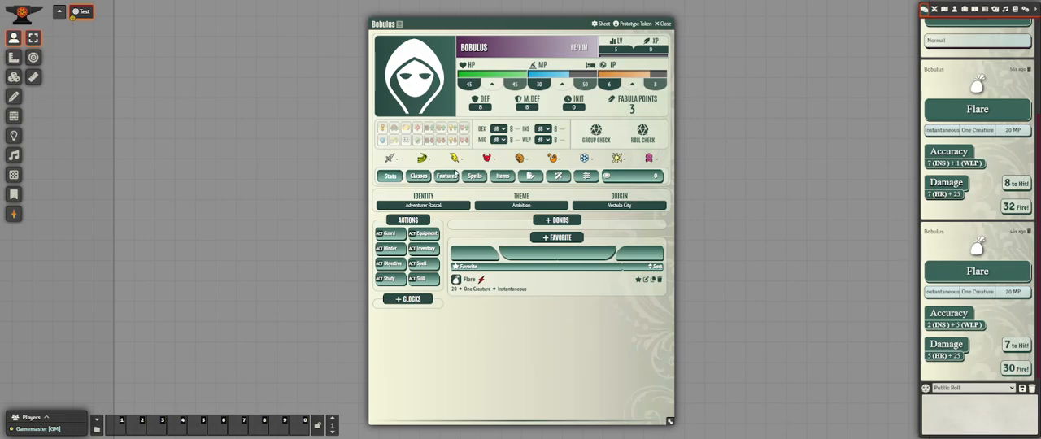
# Add a weapon to the character's items and name it Tome.
pyautogui.click(498, 176)
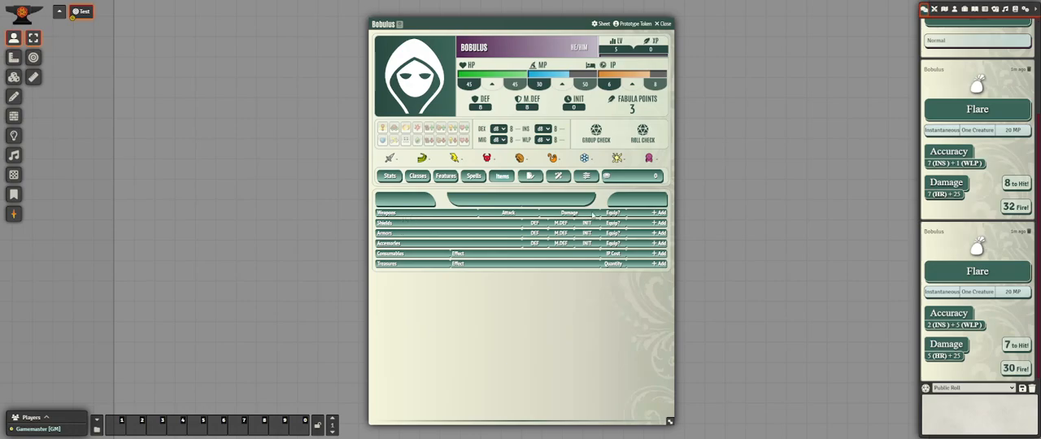
pyautogui.click(660, 214)
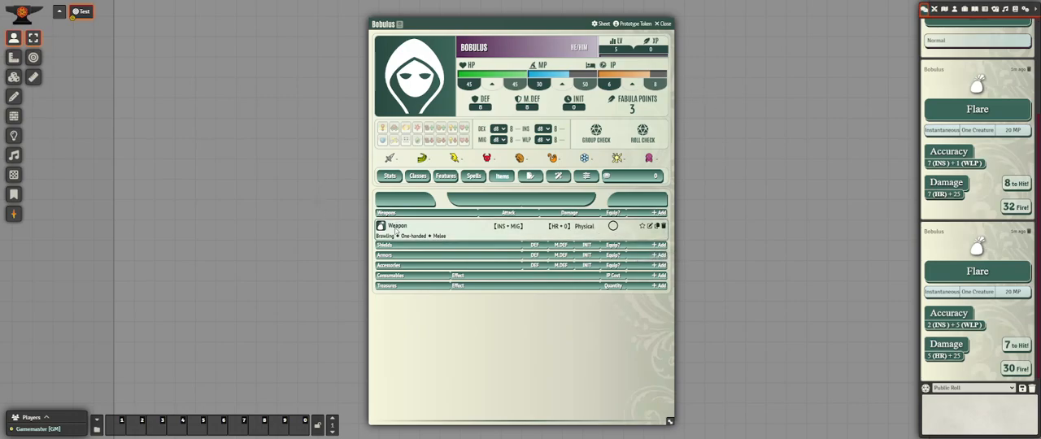
pyautogui.click(650, 227)
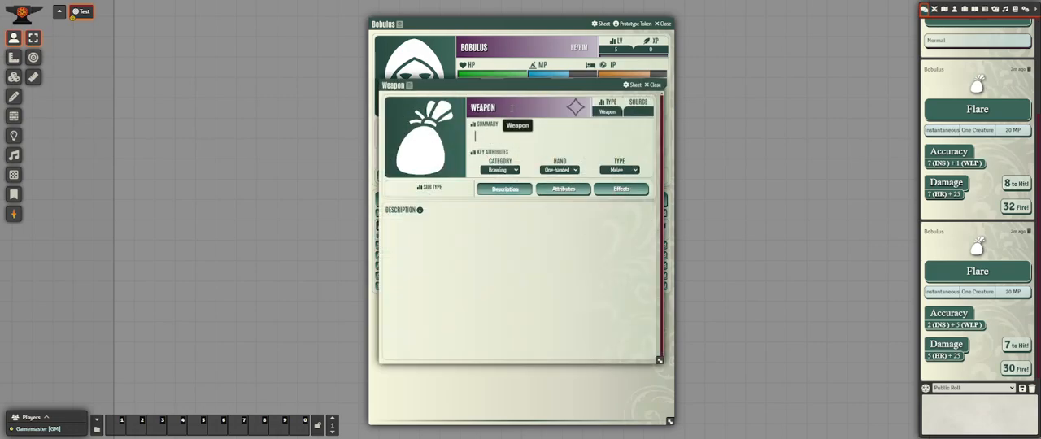
pyautogui.click(511, 108)
pyautogui.press('BackSpace')
pyautogui.press('BackSpace')
pyautogui.press('BackSpace')
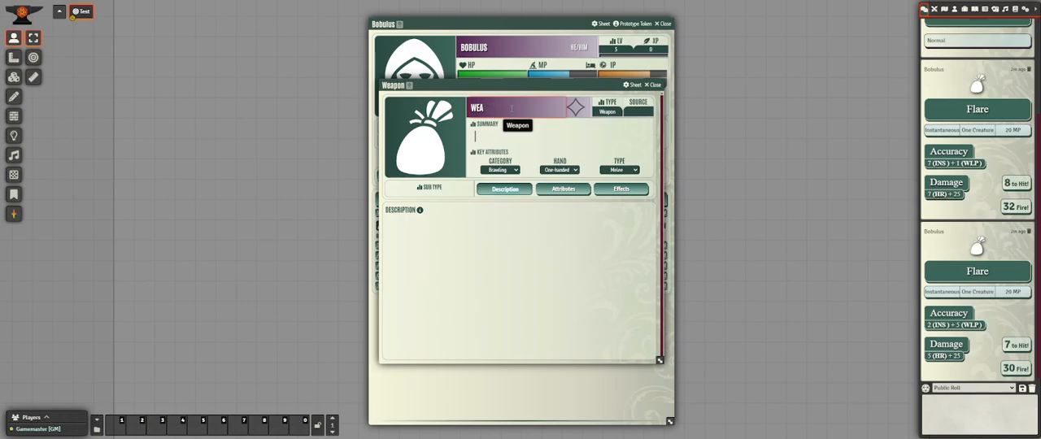
pyautogui.write('TOME')
pyautogui.press('BackSpace')
pyautogui.press('BackSpace')
pyautogui.press('BackSpace')
pyautogui.press('BackSpace')
pyautogui.press('BackSpace')
pyautogui.press('BackSpace')
pyautogui.press('BackSpace')
pyautogui.write('TOME')
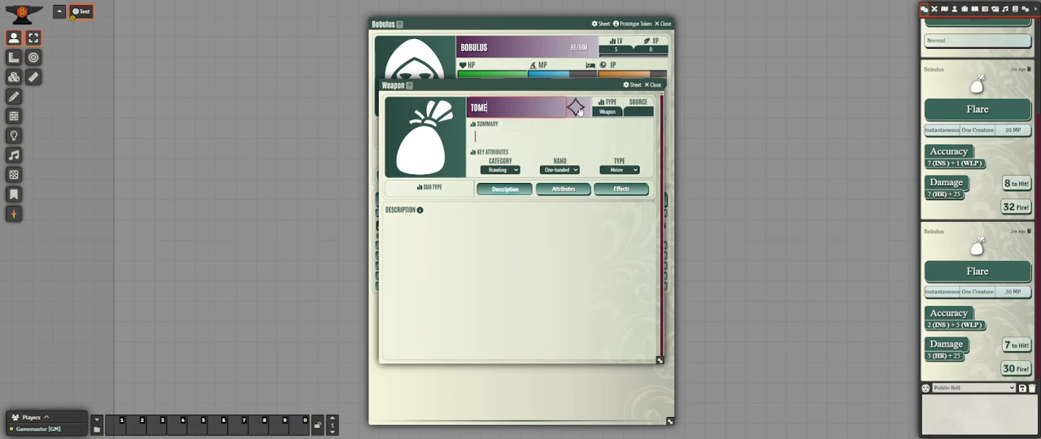
# Set the Tome's category to Arcane and make it two-handed.
pyautogui.click(513, 171)
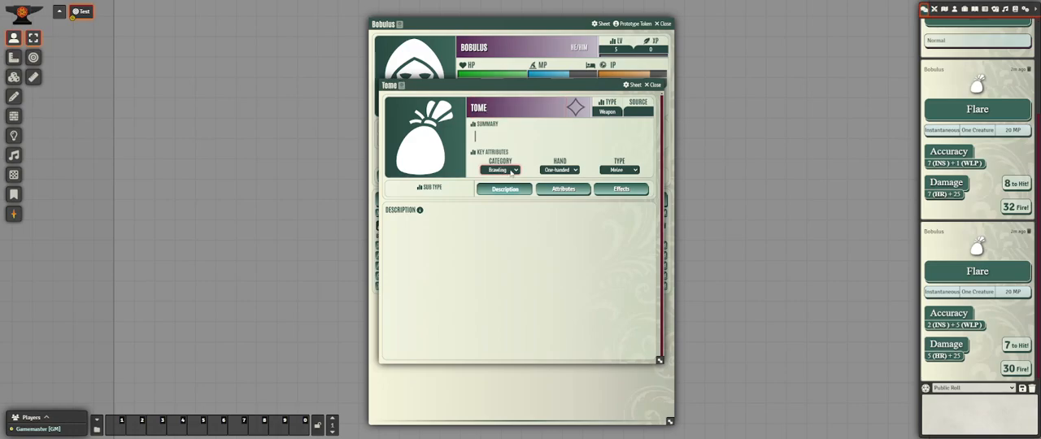
pyautogui.click(512, 180)
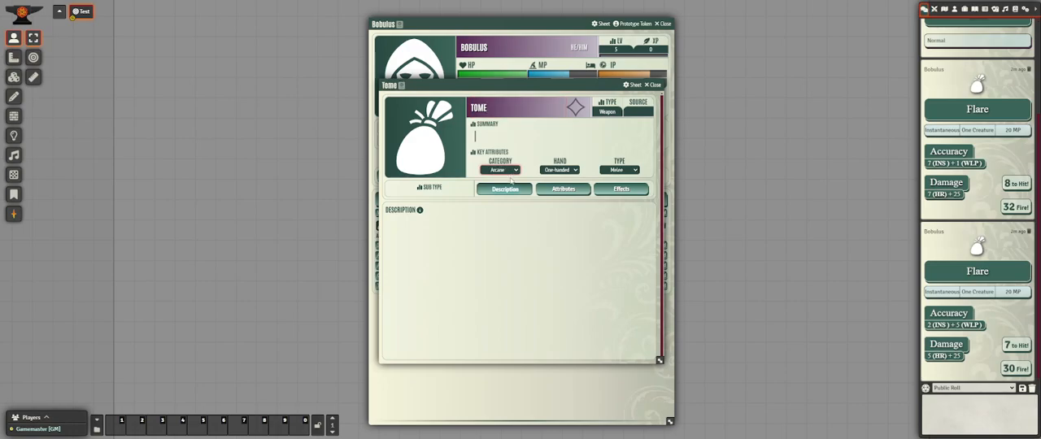
pyautogui.click(575, 170)
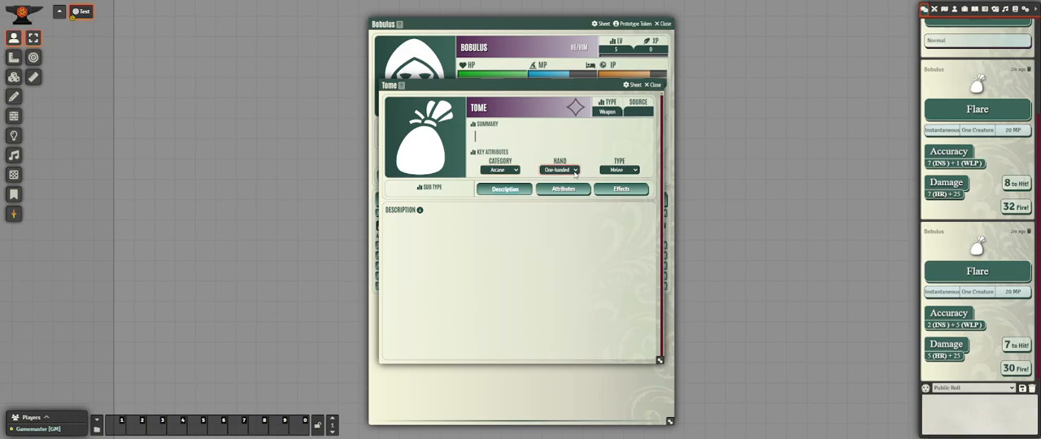
pyautogui.click(571, 187)
# Set the Tome's second accuracy attribute to INS and its damage bonus to 6, and close its sheet.
pyautogui.click(563, 189)
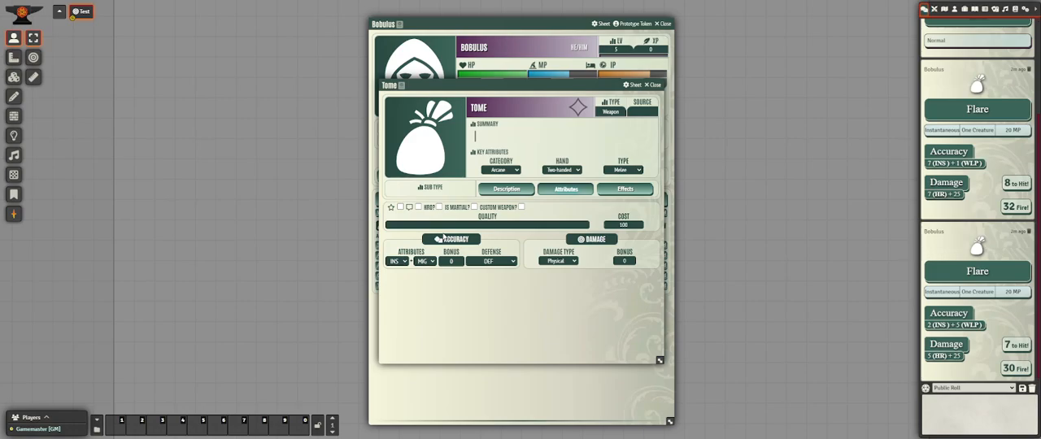
pyautogui.click(428, 261)
pyautogui.click(428, 285)
pyautogui.click(502, 262)
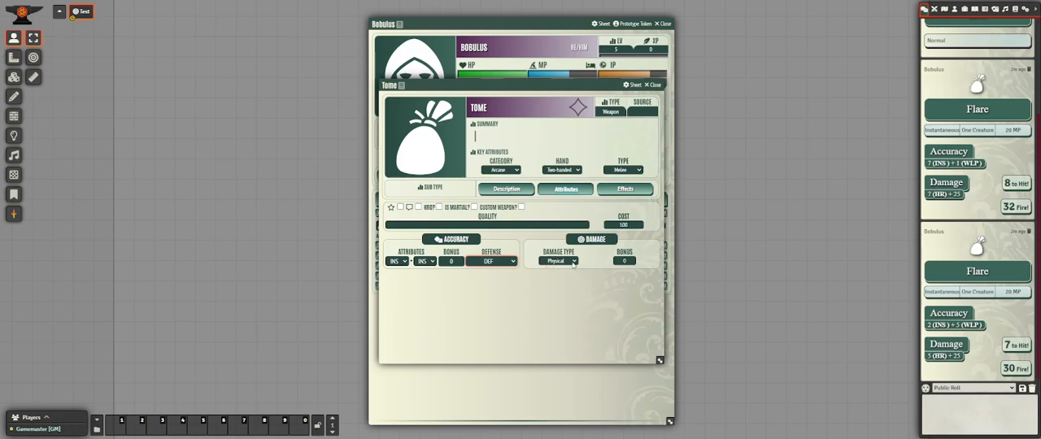
pyautogui.click(631, 261)
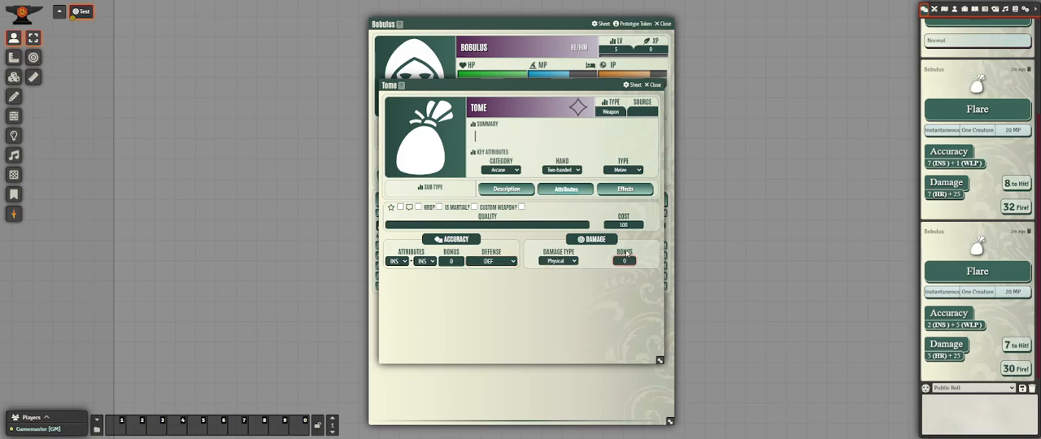
pyautogui.write('6')
pyautogui.click(615, 293)
pyautogui.click(655, 85)
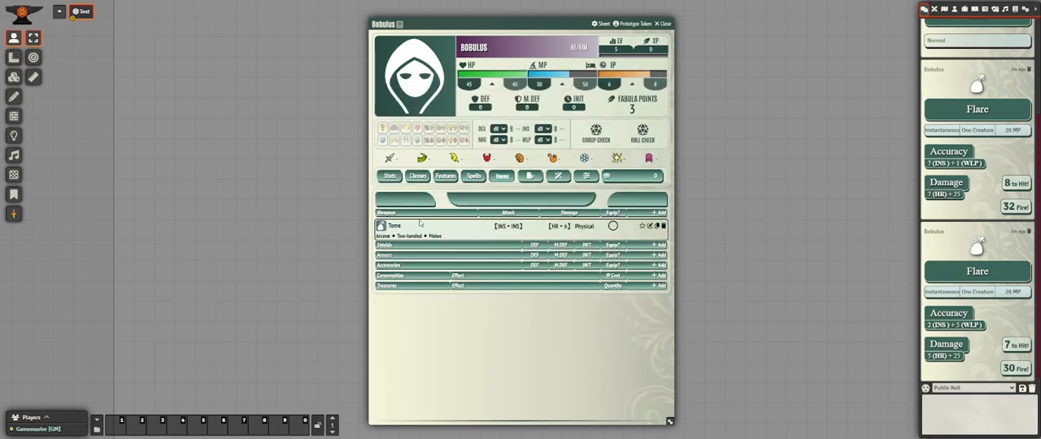
# Equip the Tome in the main hand and mark it as a favorite.
pyautogui.click(612, 226)
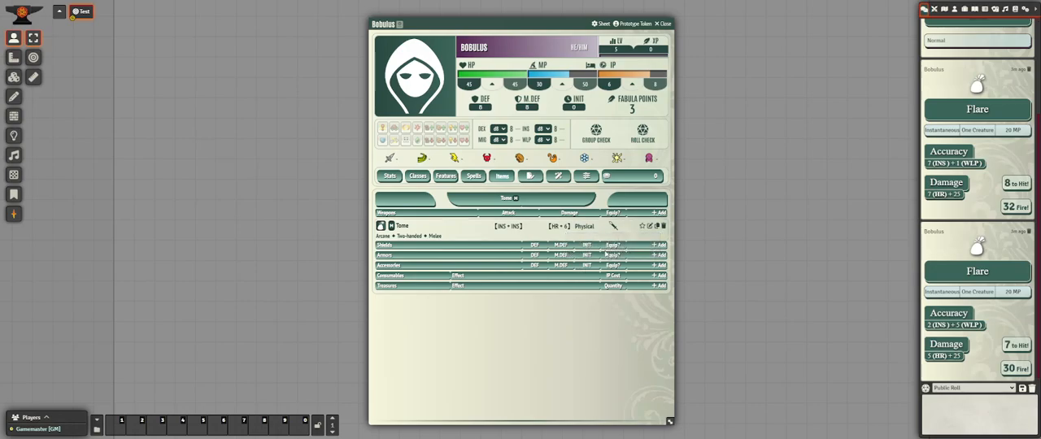
pyautogui.click(644, 226)
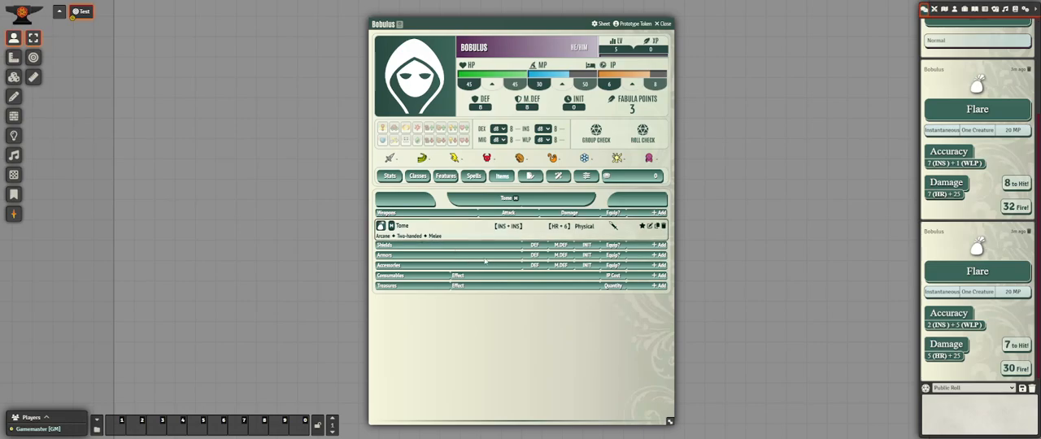
# Add an armor item to the character and name it Silk Shirt.
pyautogui.click(658, 255)
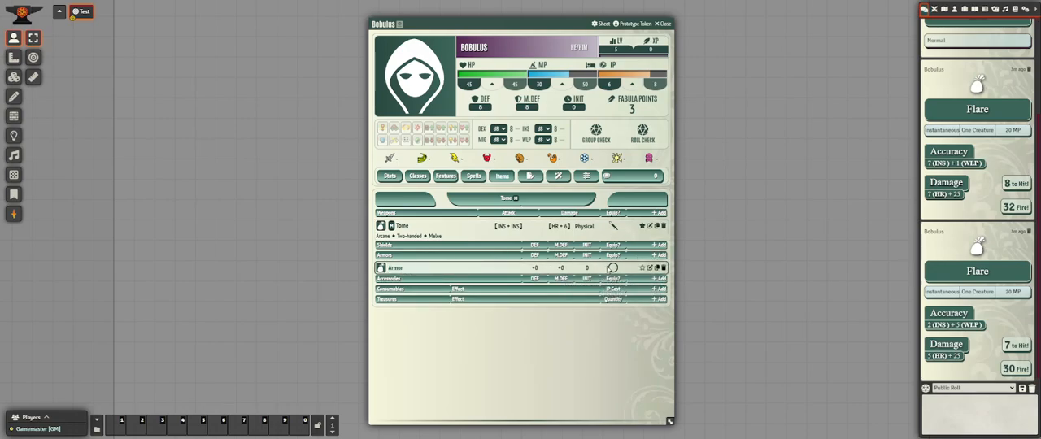
pyautogui.click(651, 268)
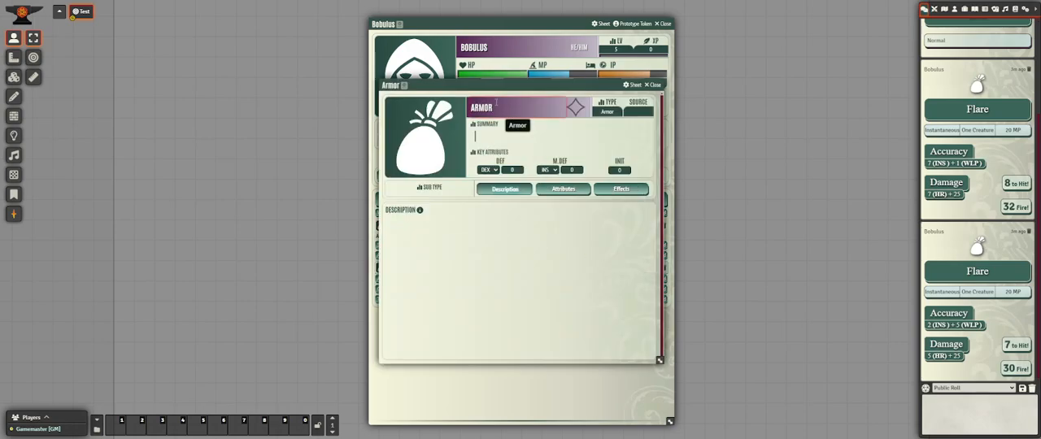
pyautogui.press('BackSpace')
pyautogui.press('BackSpace')
pyautogui.press('BackSpace')
pyautogui.press('BackSpace')
pyautogui.press('BackSpace')
pyautogui.write('SILK SHIRT')
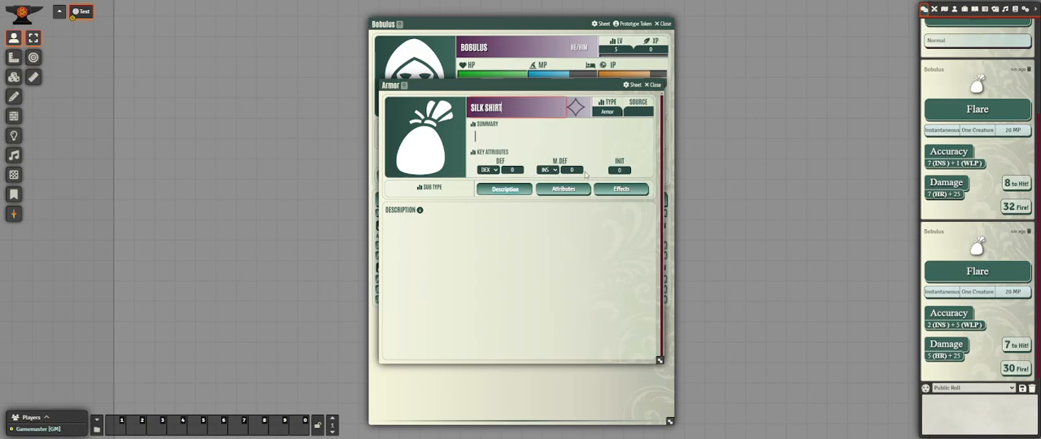
# Set the Silk Shirt's M.DEF to 2 and its INIT to -1, and close its sheet.
pyautogui.click(574, 169)
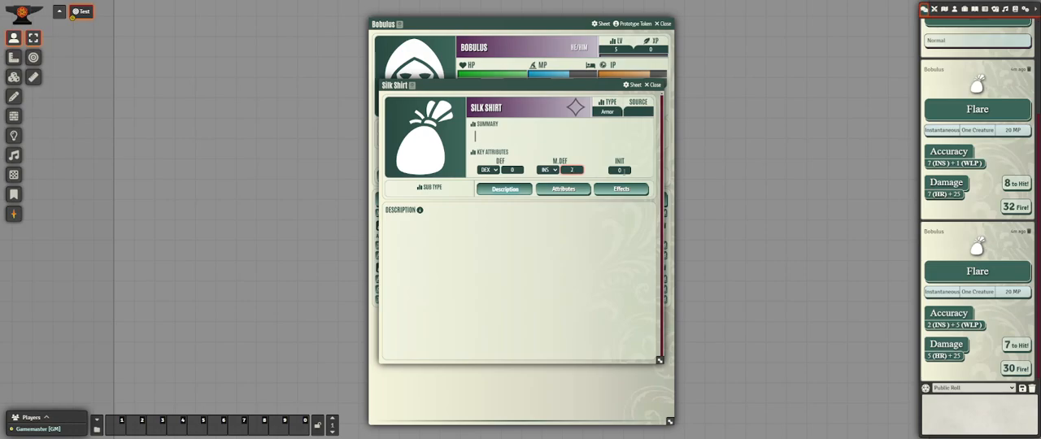
pyautogui.click(620, 169)
pyautogui.press('BackSpace')
pyautogui.click(653, 86)
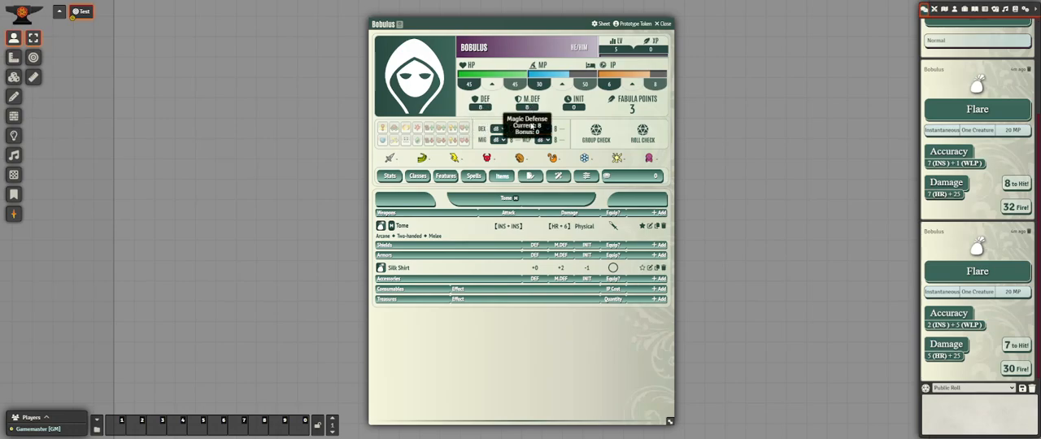
# Equip the Silk Shirt and check the character's magic defense and initiative.
pyautogui.click(613, 267)
pyautogui.moveTo(532, 107)
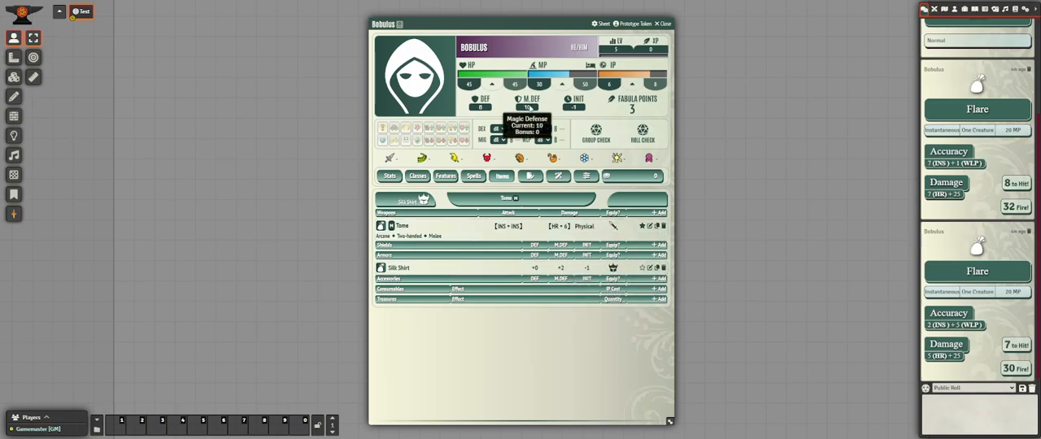
pyautogui.moveTo(574, 109)
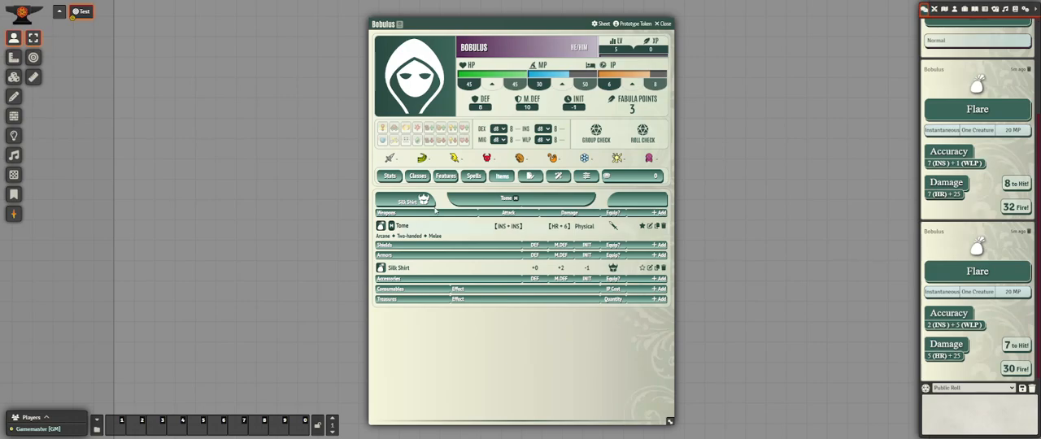
# Review the favorites, biography and effects sections of Bobulus's sheet.
pyautogui.click(391, 178)
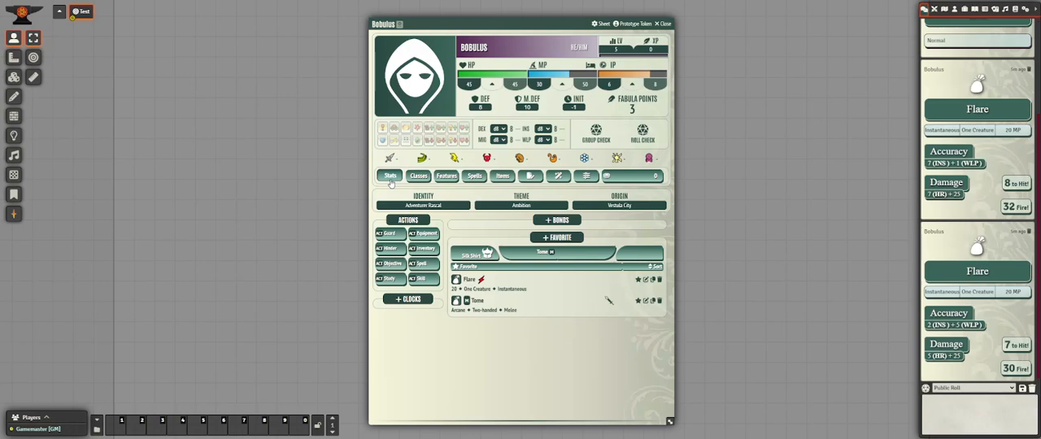
pyautogui.click(530, 176)
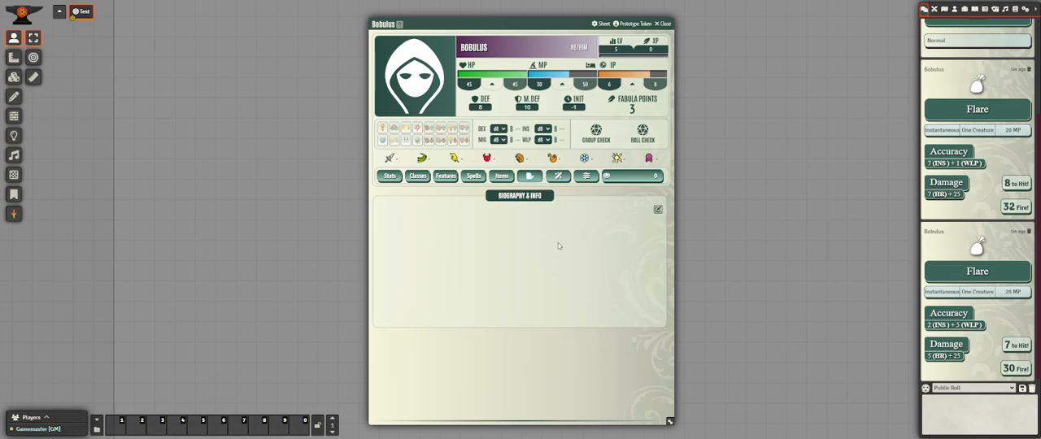
pyautogui.click(559, 176)
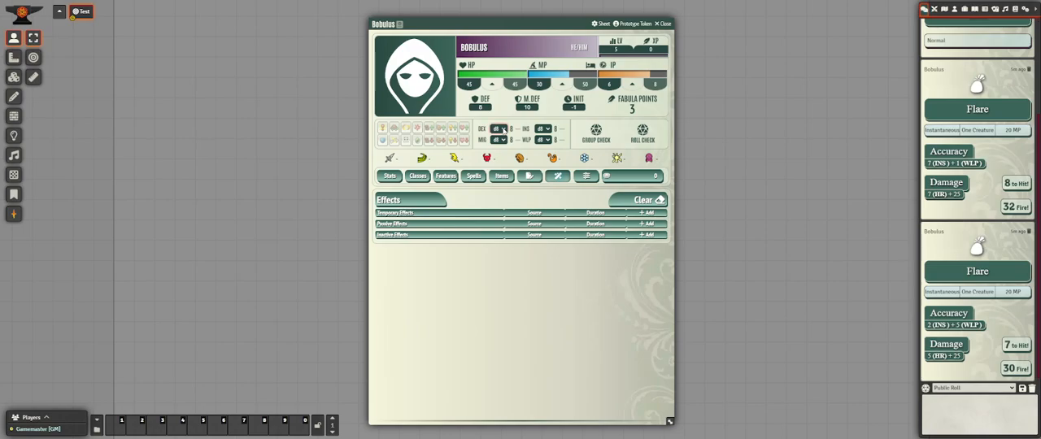
# Try a d12 Dexterity die on the character and restore it to d8.
pyautogui.click(499, 170)
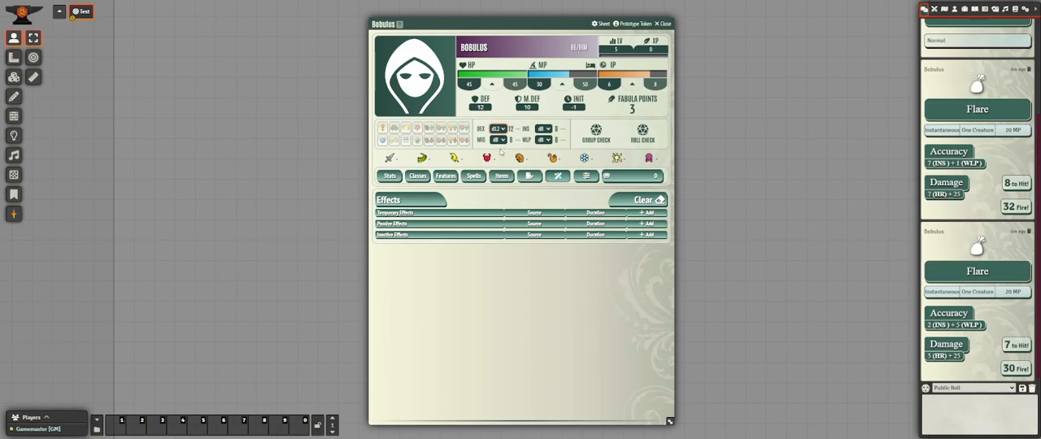
pyautogui.click(501, 153)
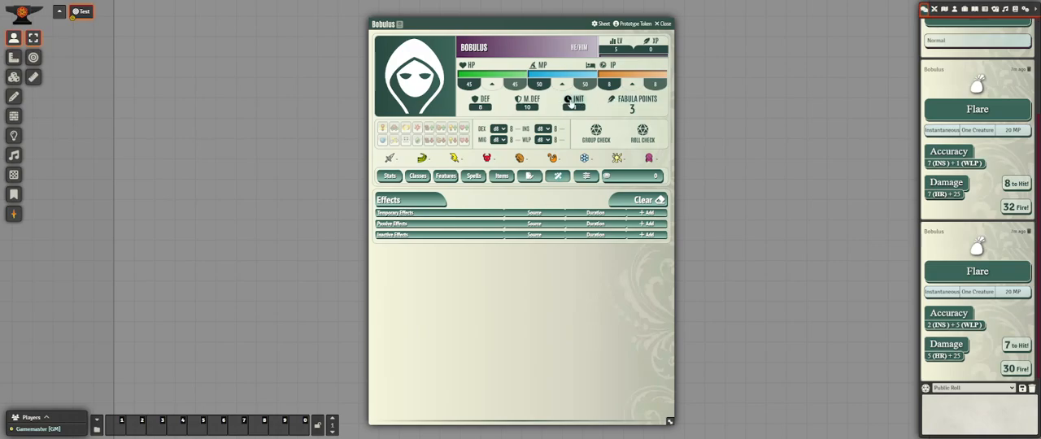
# Roll a check for Bobulus with Insight as the primary attribute and Dexterity as the secondary, keeping modifier and difficulty at 0.
pyautogui.click(572, 105)
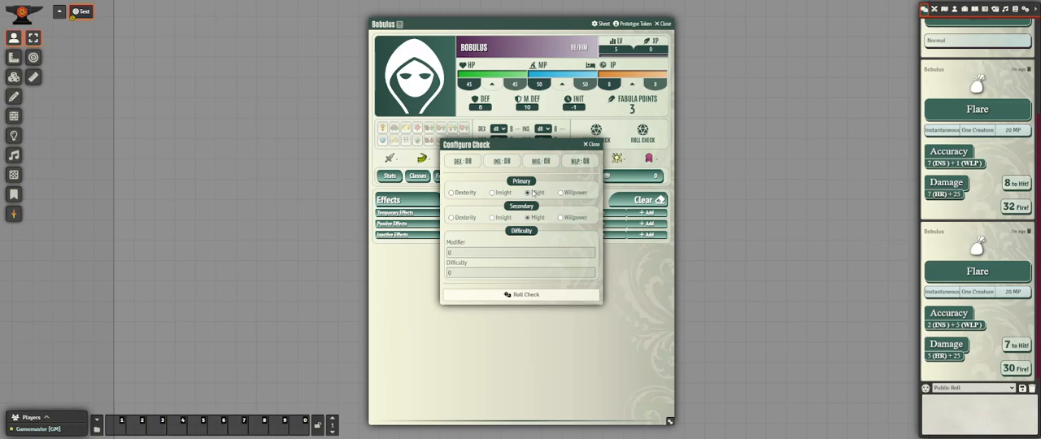
pyautogui.click(591, 144)
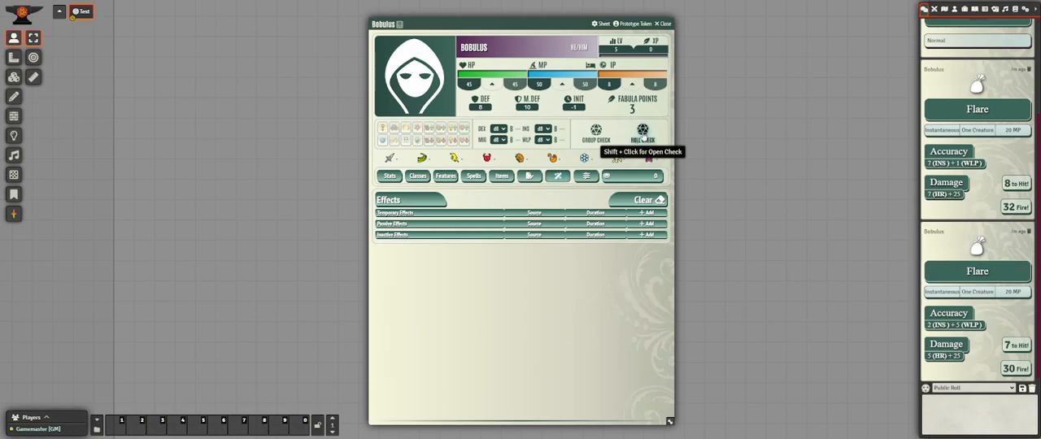
pyautogui.click(643, 133)
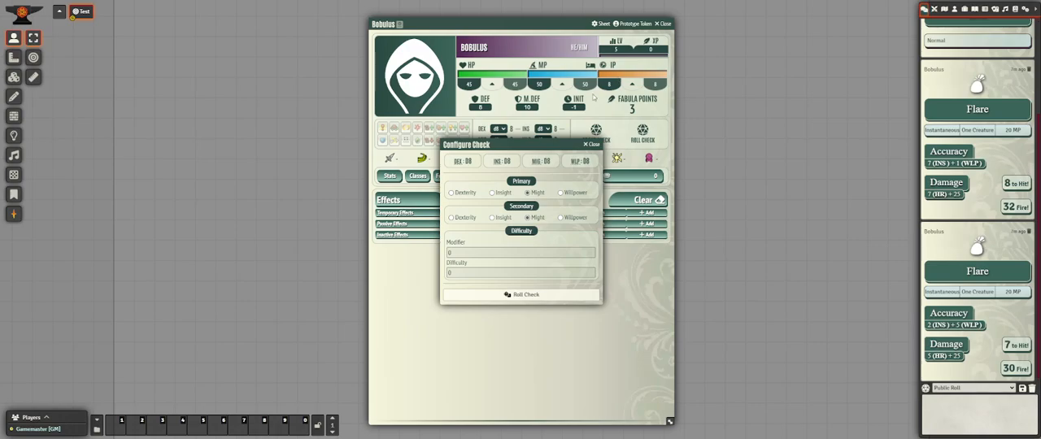
pyautogui.click(492, 193)
pyautogui.click(466, 219)
pyautogui.click(481, 252)
pyautogui.click(467, 275)
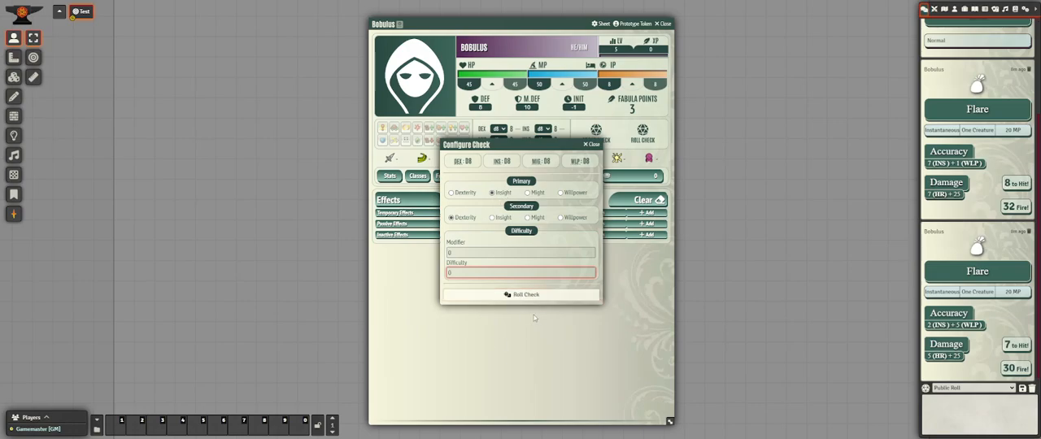
pyautogui.click(525, 295)
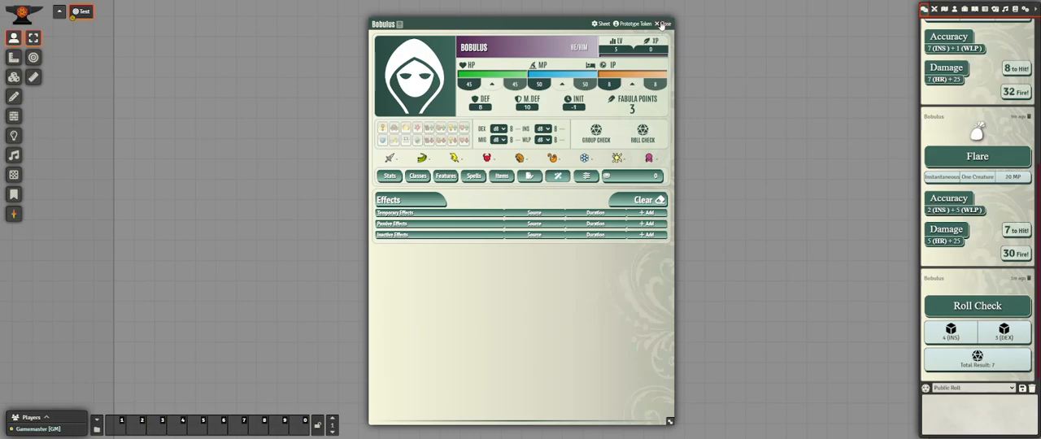
# Close the character sheet and place a Bobulus token from the actor list on the scene.
pyautogui.click(664, 24)
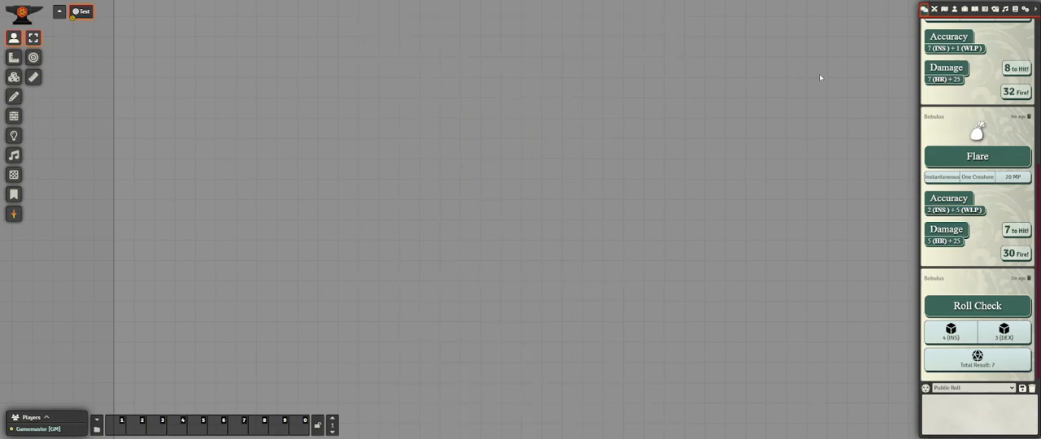
pyautogui.click(935, 9)
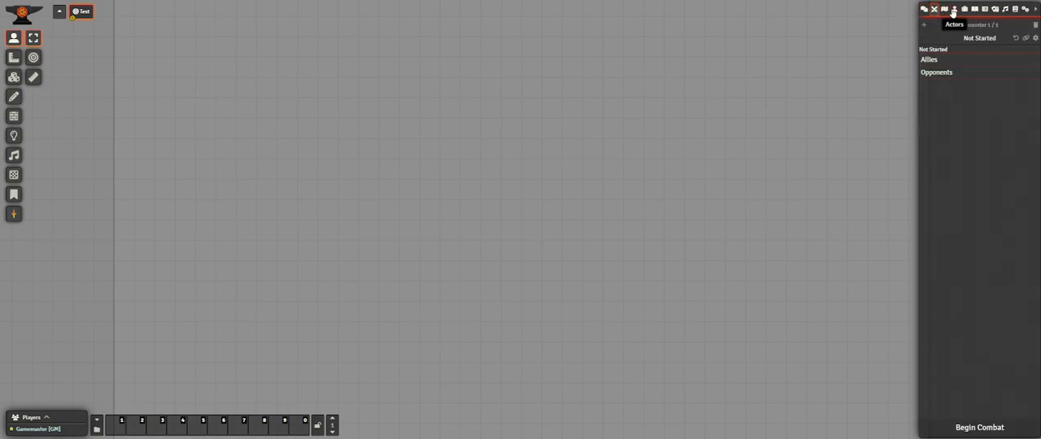
pyautogui.click(954, 9)
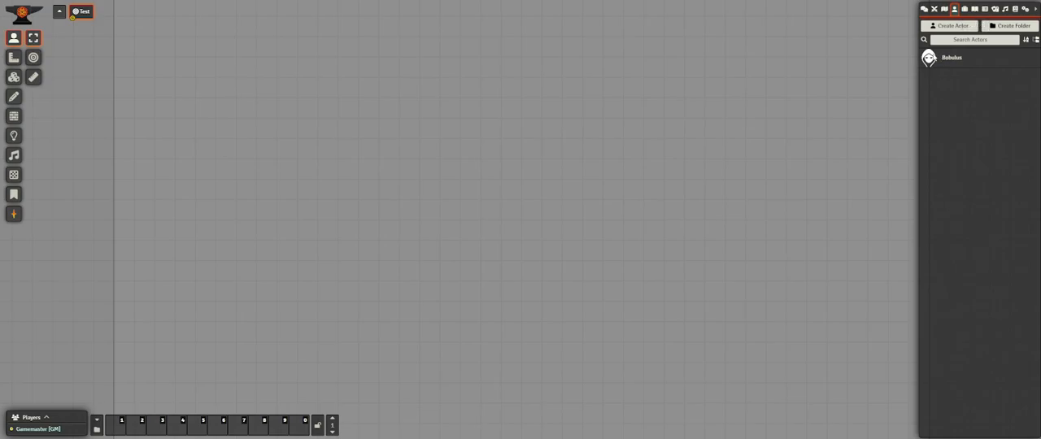
pyautogui.moveTo(926, 61); pyautogui.dragTo(562, 123)
pyautogui.scroll(-3, 688, 171)
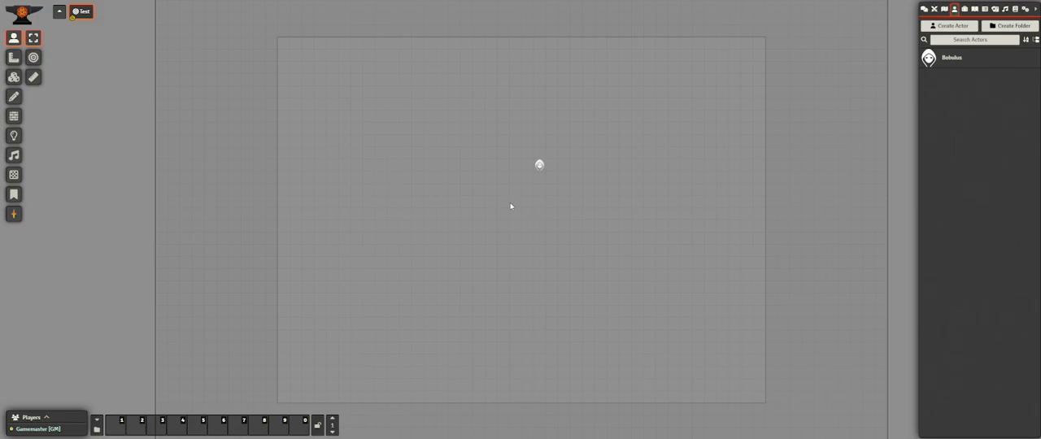
pyautogui.scroll(3, 532, 176)
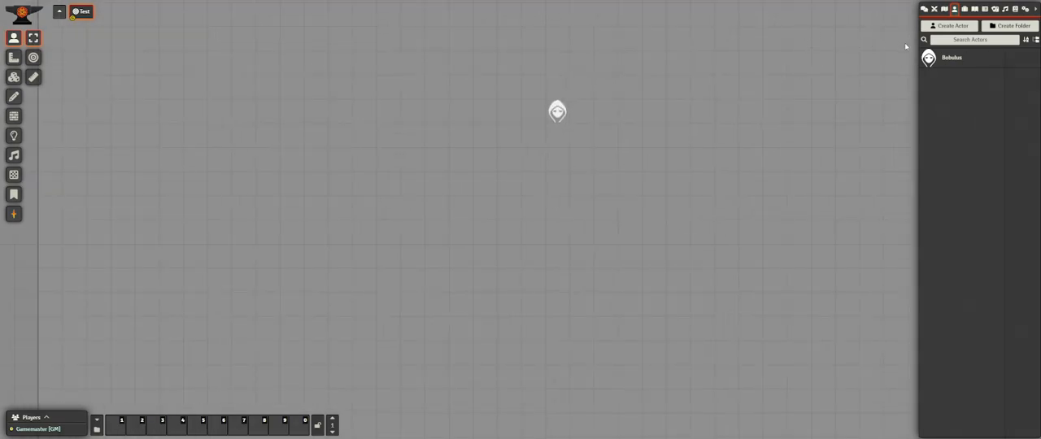
# Examine the ownership configuration of Bobulus for all players, close it without saving, and return to the chat messages.
pyautogui.rightClick(951, 60)
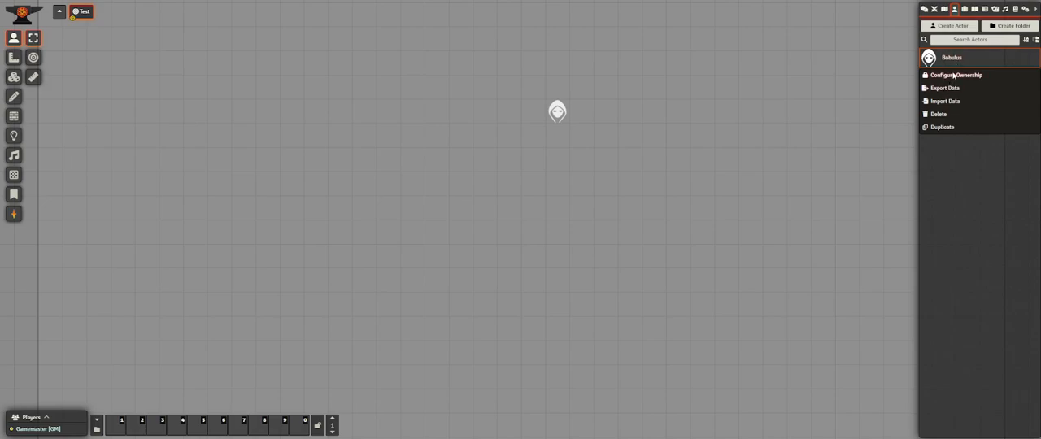
pyautogui.click(954, 75)
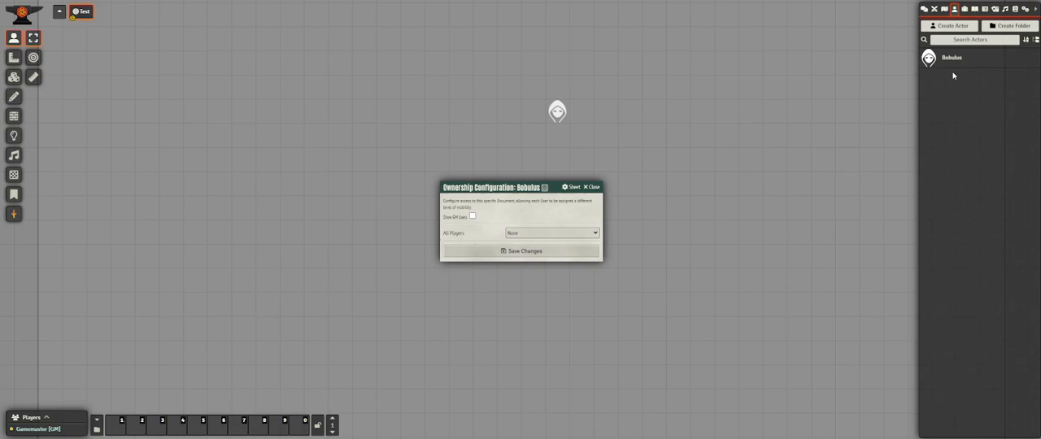
pyautogui.click(570, 234)
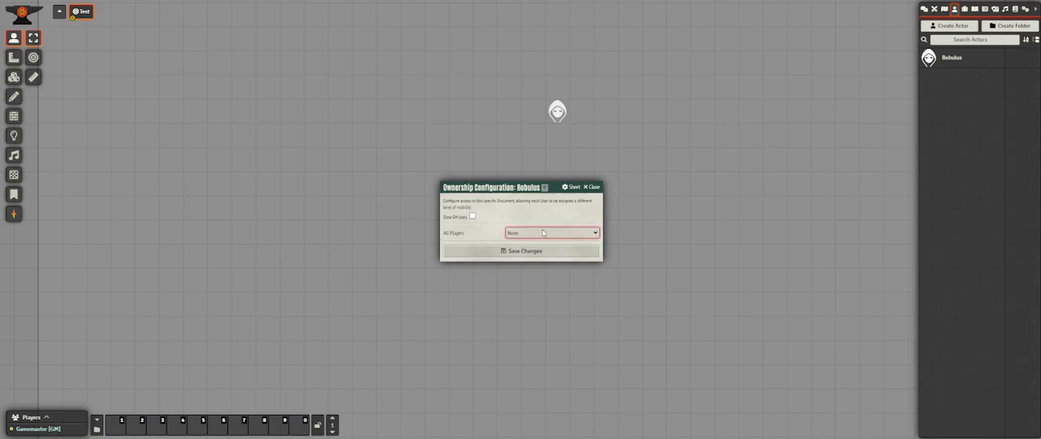
pyautogui.click(594, 188)
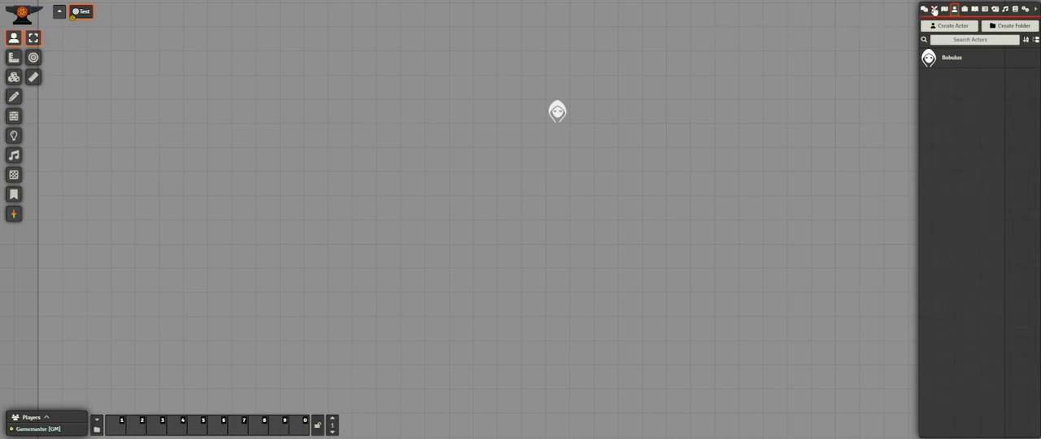
pyautogui.click(924, 9)
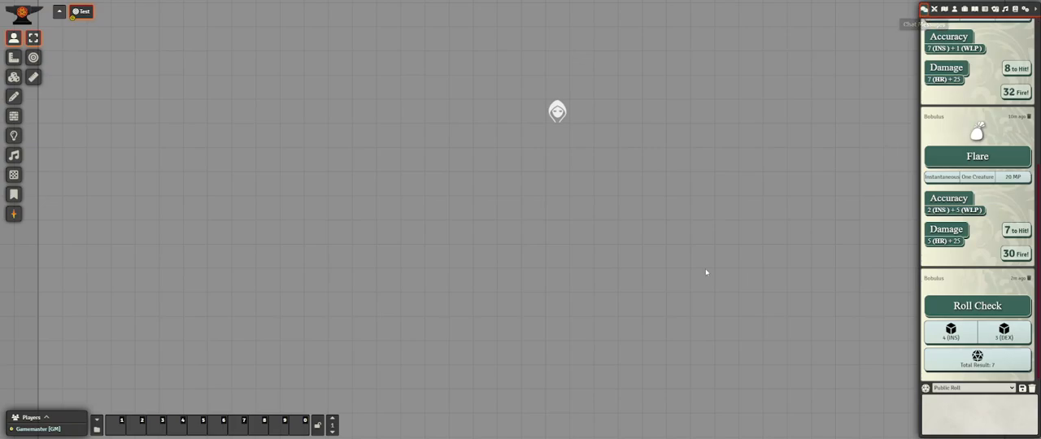